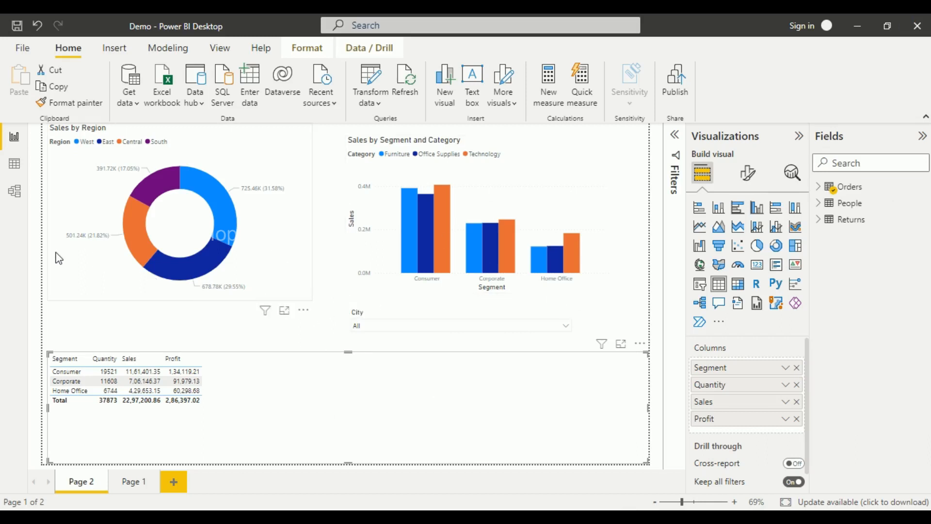
Step: Open the model view and examine the general properties of the People table
click(14, 192)
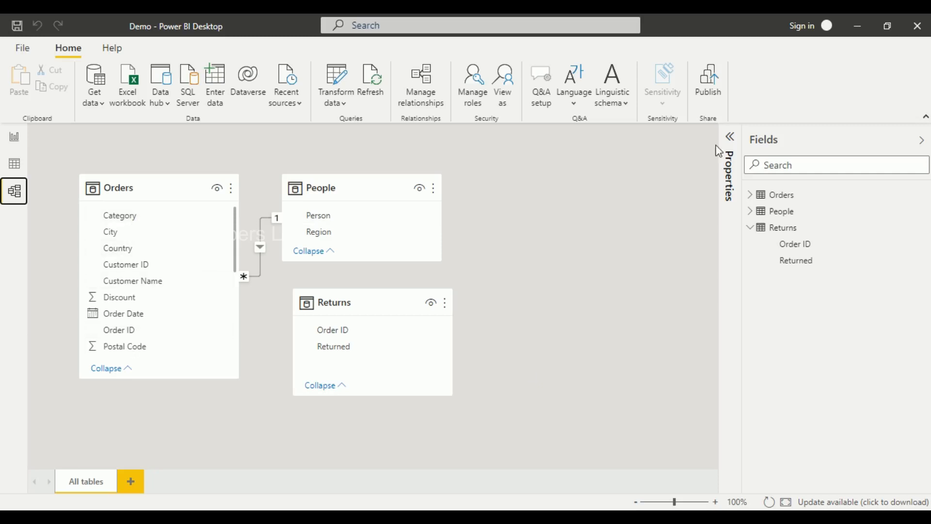
click(727, 140)
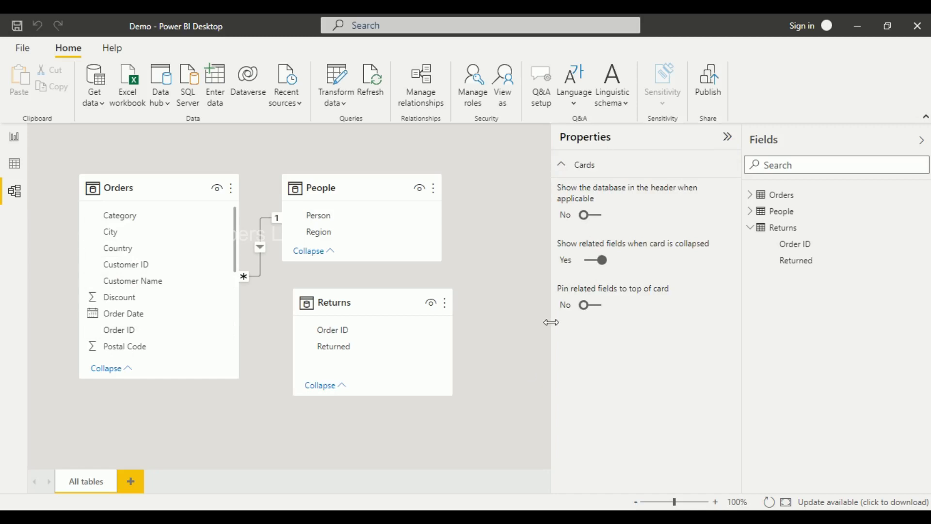
click(359, 186)
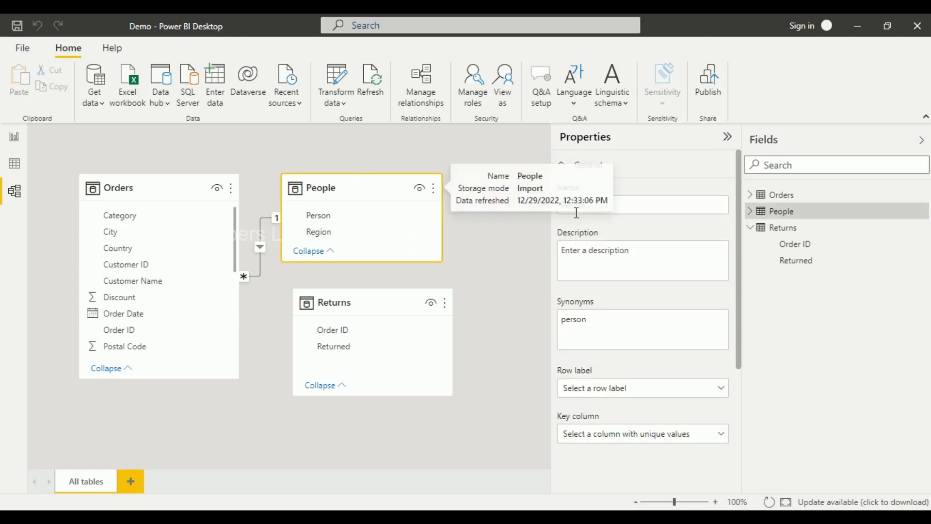
scroll(631, 301, down, 3)
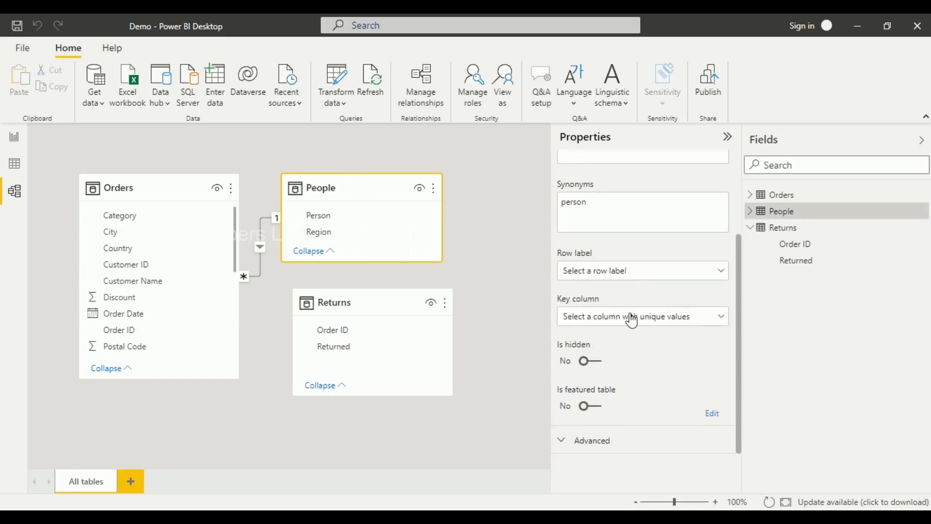
scroll(600, 365, up, 5)
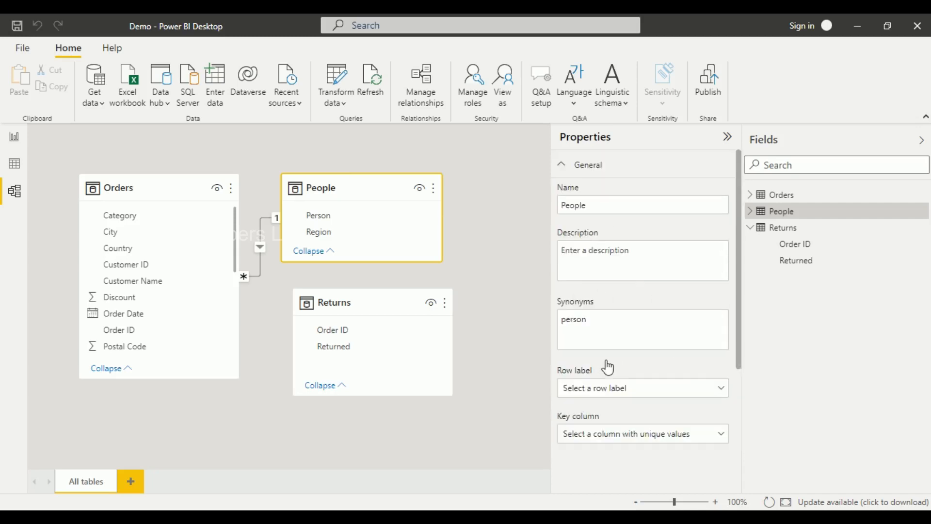
click(726, 138)
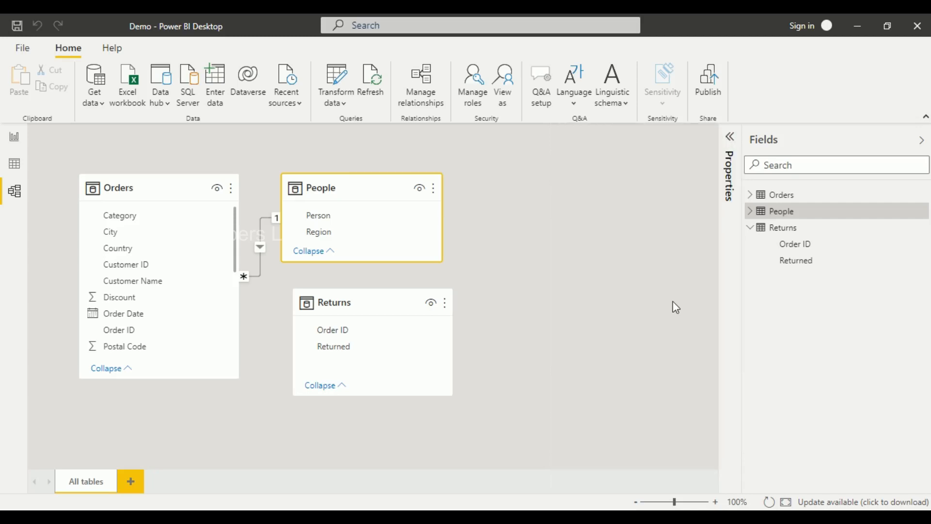
click(590, 314)
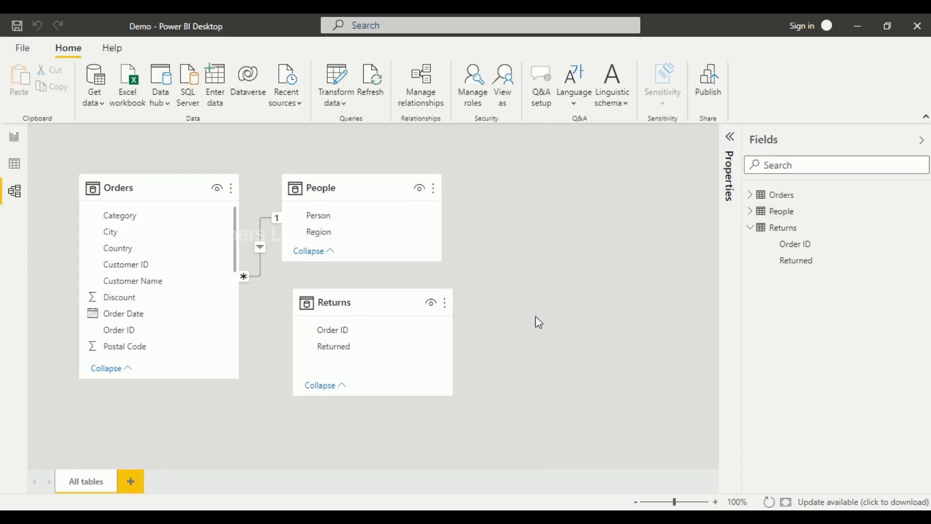
Step: Examine the data of the People, Orders and Returns tables for columns they share
click(14, 163)
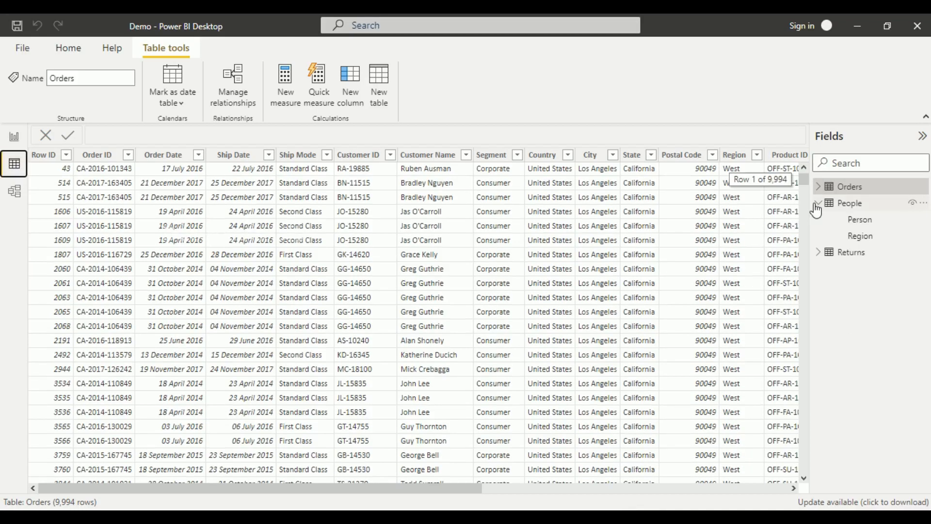
click(819, 203)
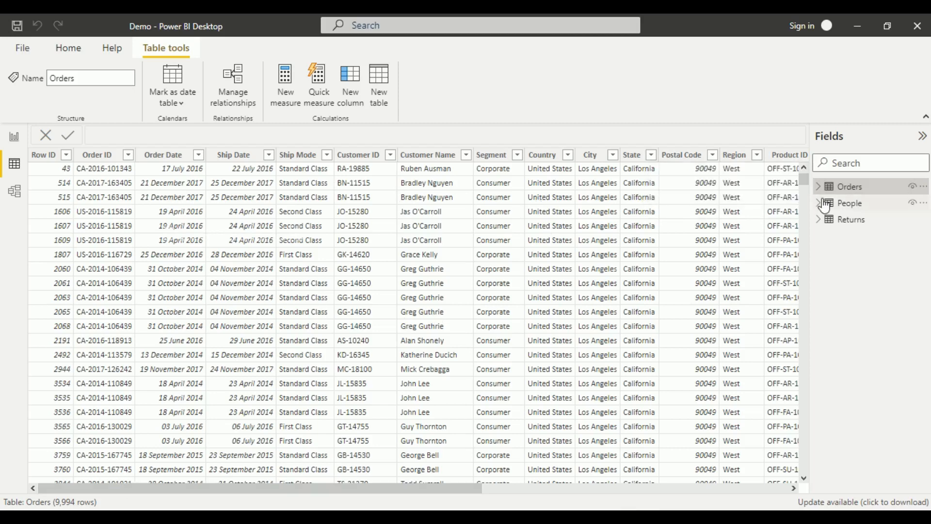
click(848, 214)
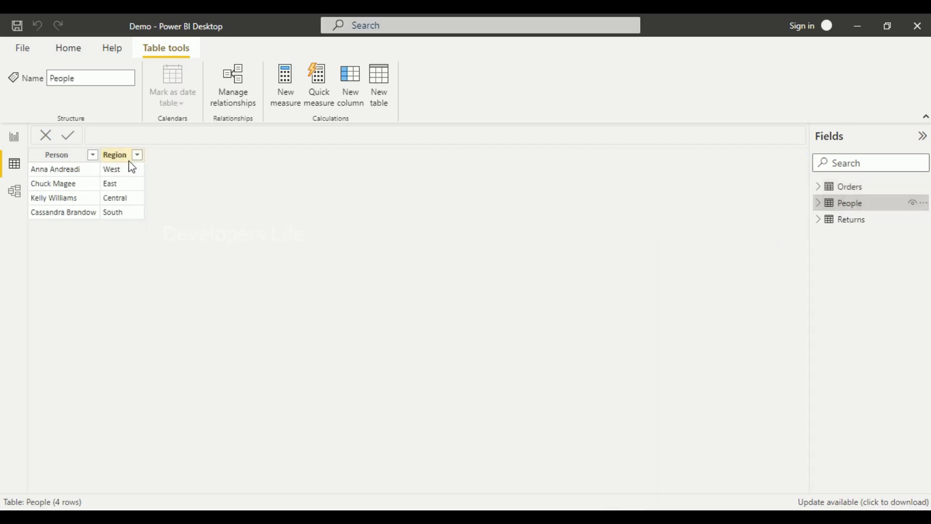
click(835, 189)
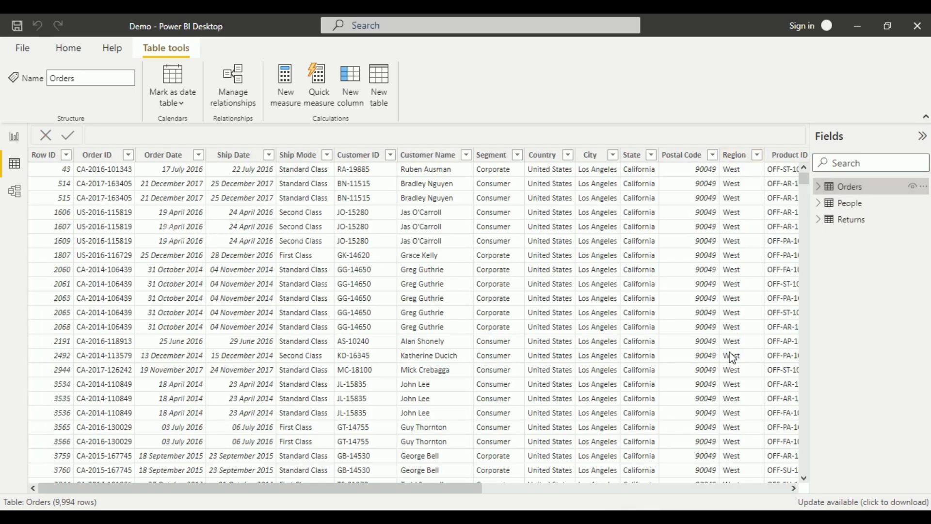
click(850, 209)
click(852, 220)
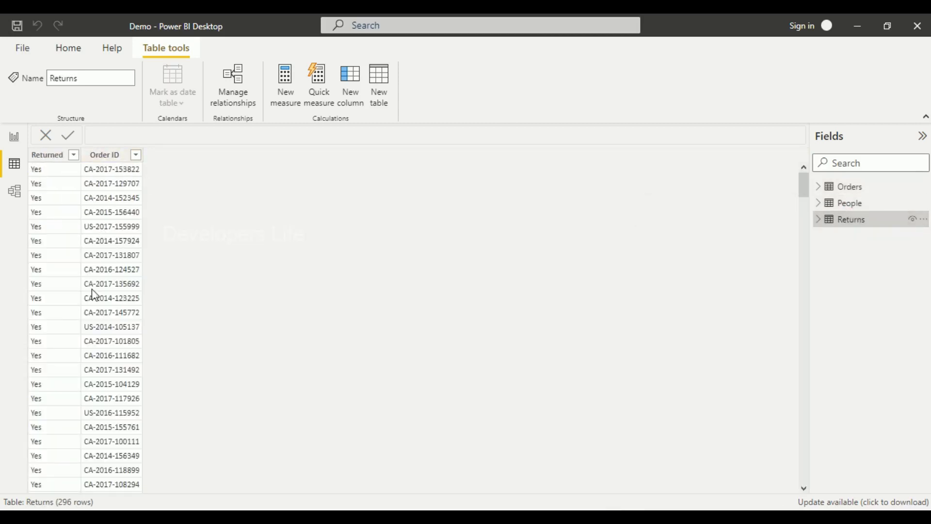
click(845, 192)
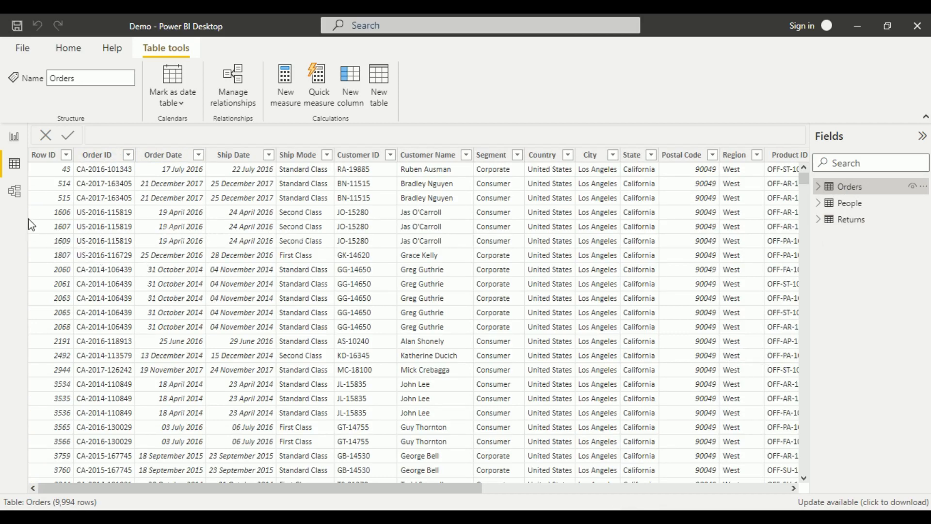
Step: In the model view, relate the Returns table's Order ID to the Orders table's Order ID
click(15, 194)
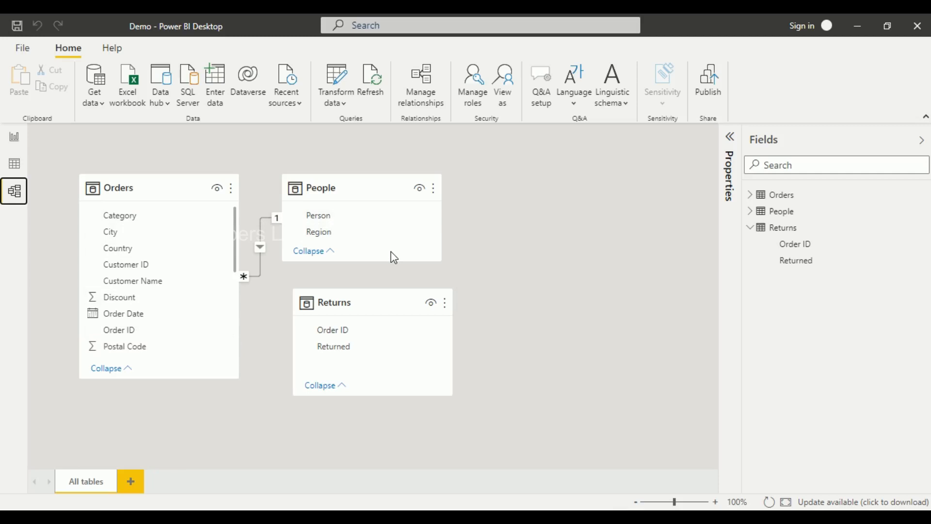
click(363, 306)
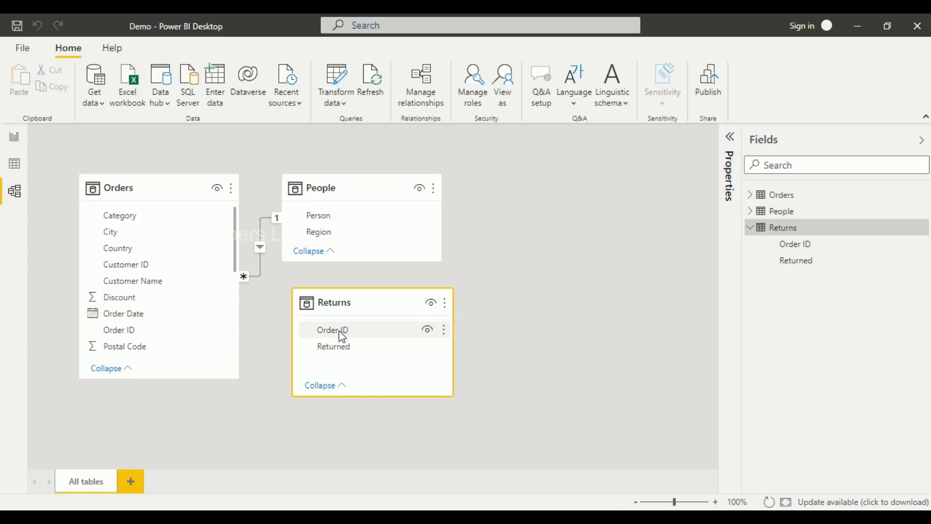
drag(342, 336, 145, 330)
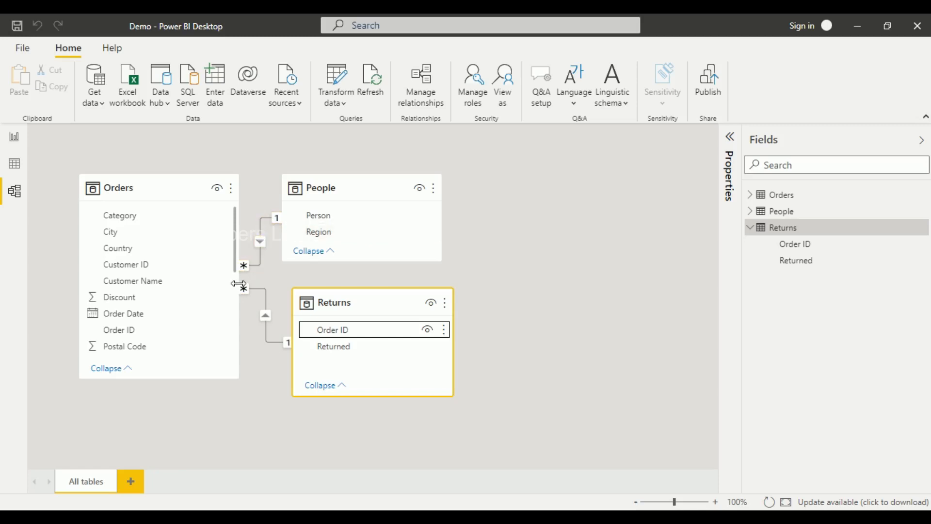
Step: Delete the relationship between the Orders and Returns tables
right_click(284, 344)
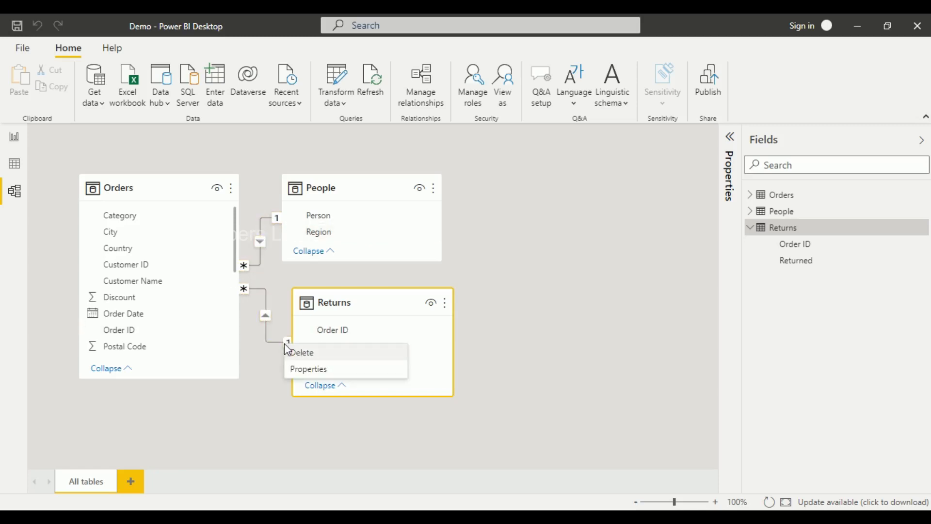
click(295, 353)
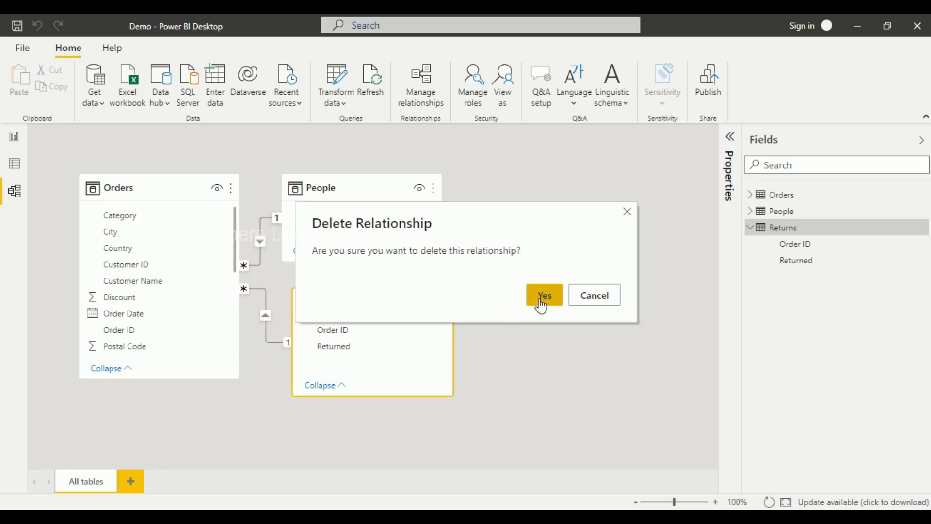
click(541, 303)
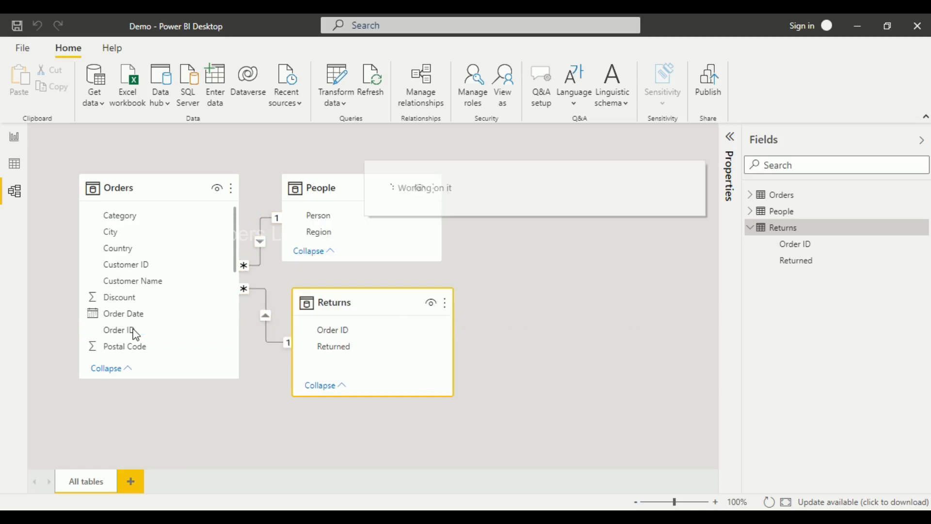
Step: Create a relationship from the Orders table's Order ID to the Returns table's Order ID
drag(130, 335, 344, 338)
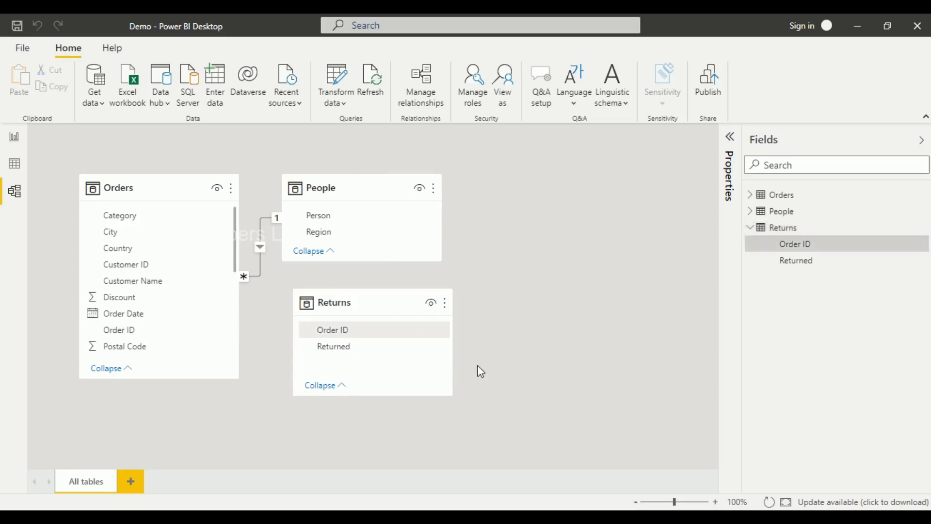
click(513, 367)
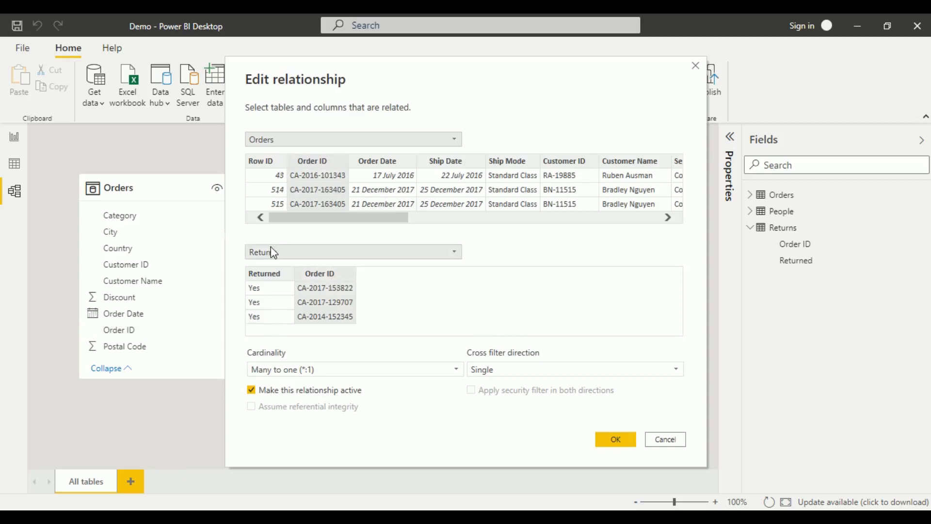
Step: Examine the related columns, cardinality choices and cross filter direction choices of the Orders–Returns relationship
click(318, 172)
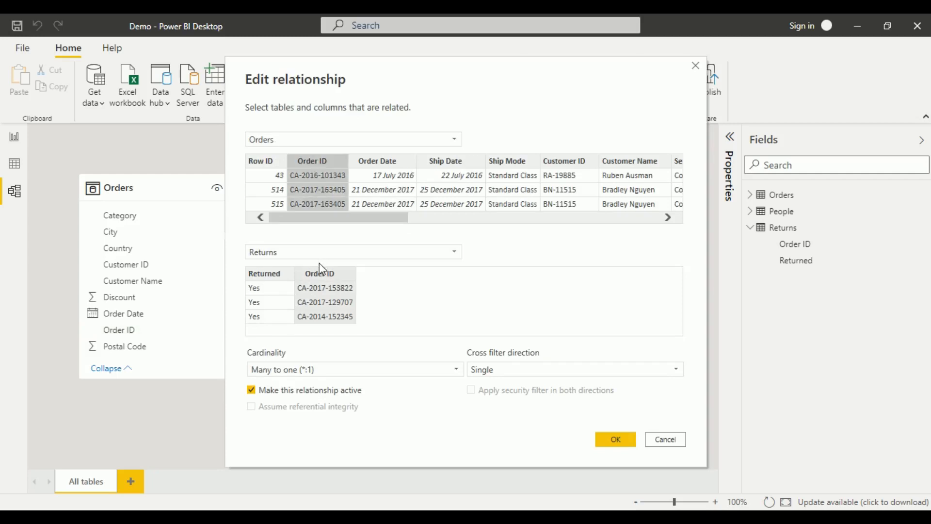
click(318, 269)
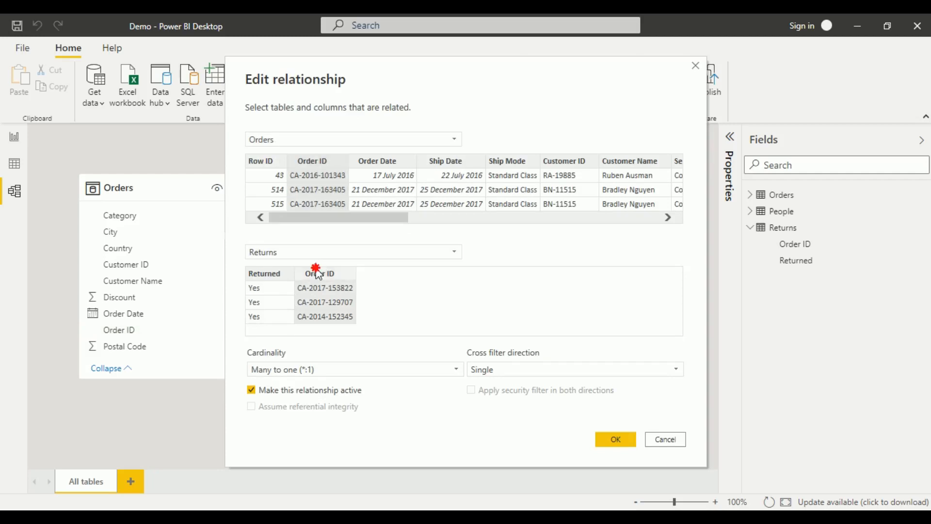
click(320, 371)
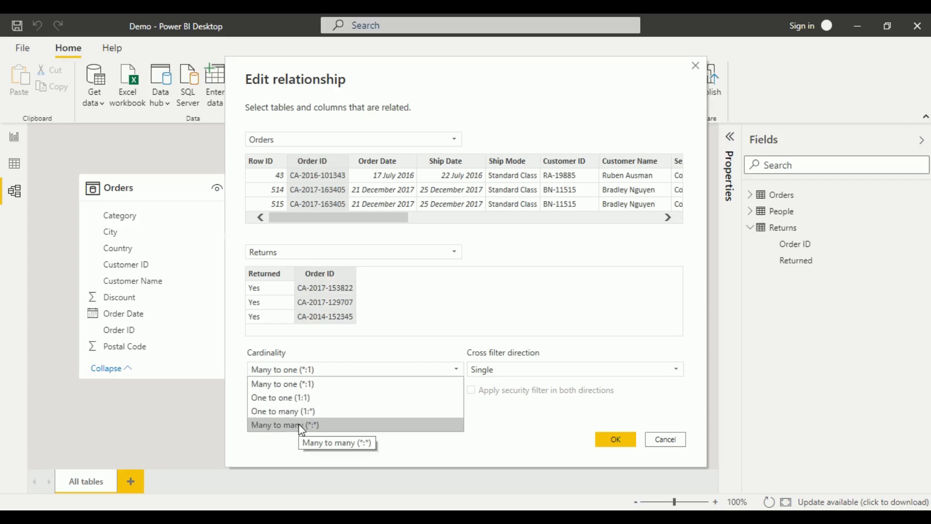
click(374, 348)
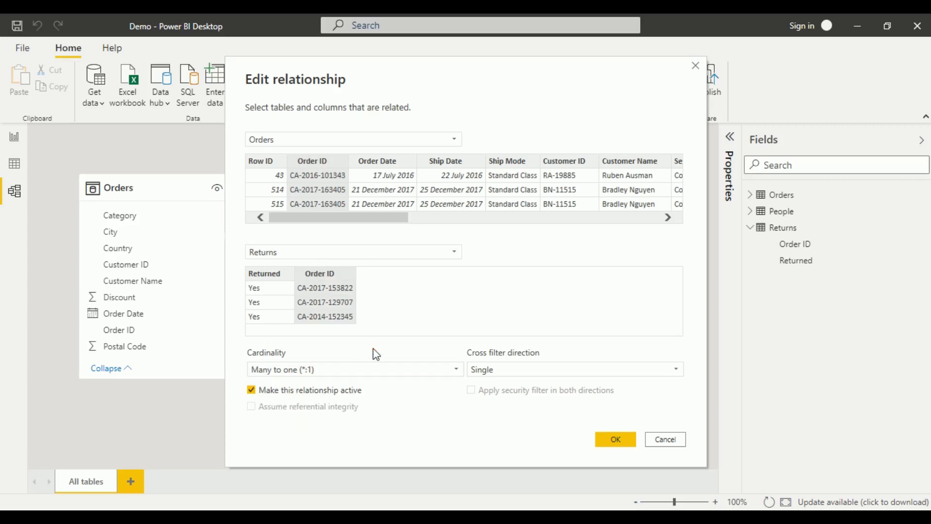
click(499, 374)
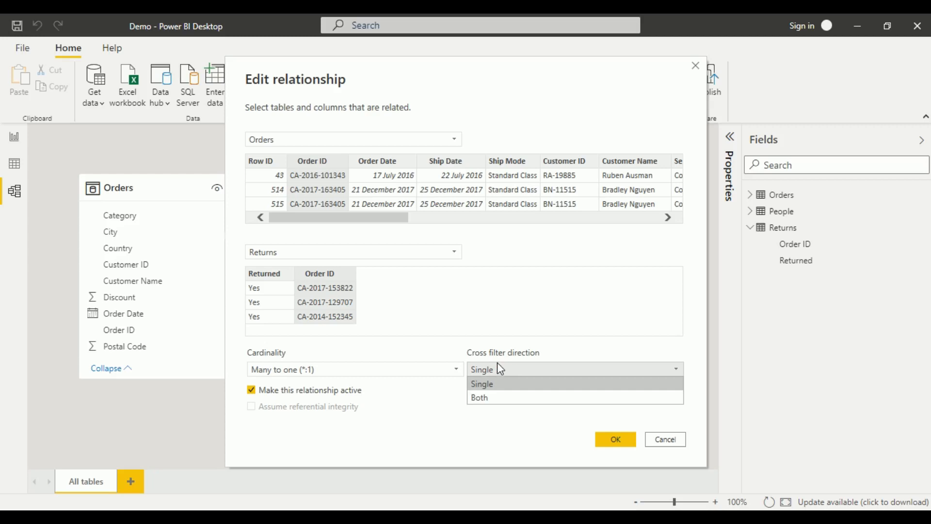
click(517, 351)
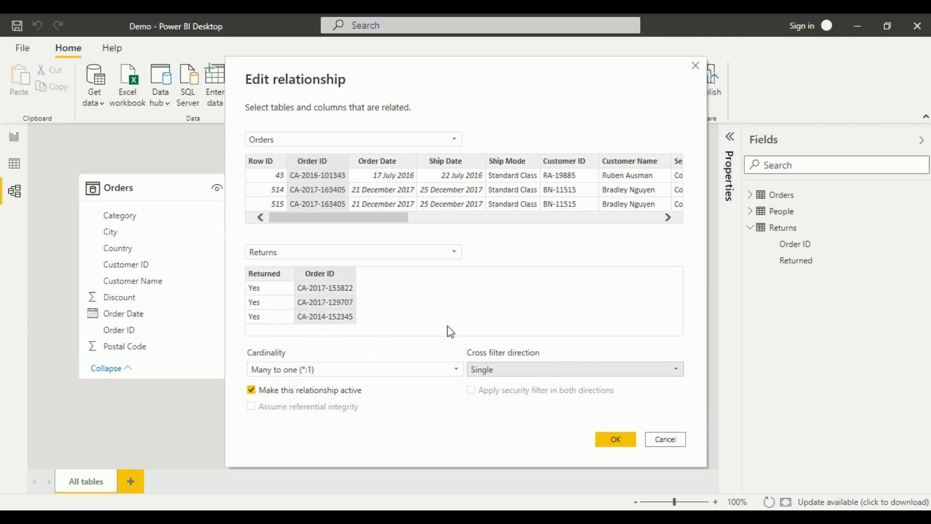
click(531, 370)
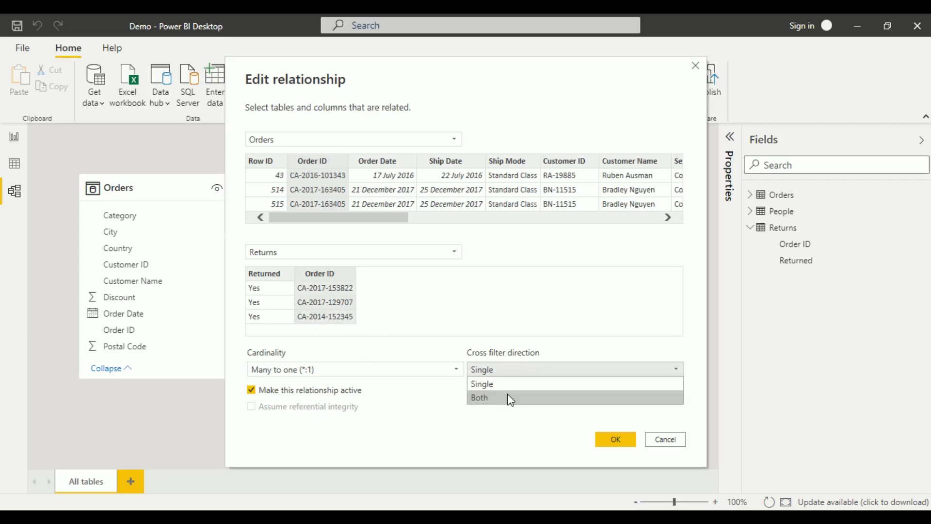
click(541, 371)
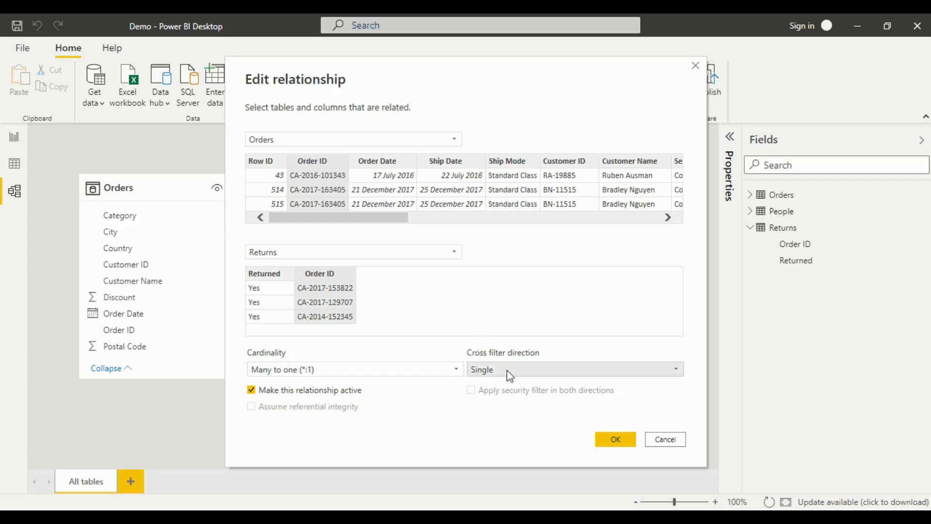
Step: Try Ship Date as the Orders column of the relationship, reselect Order ID and discard the edit
click(453, 161)
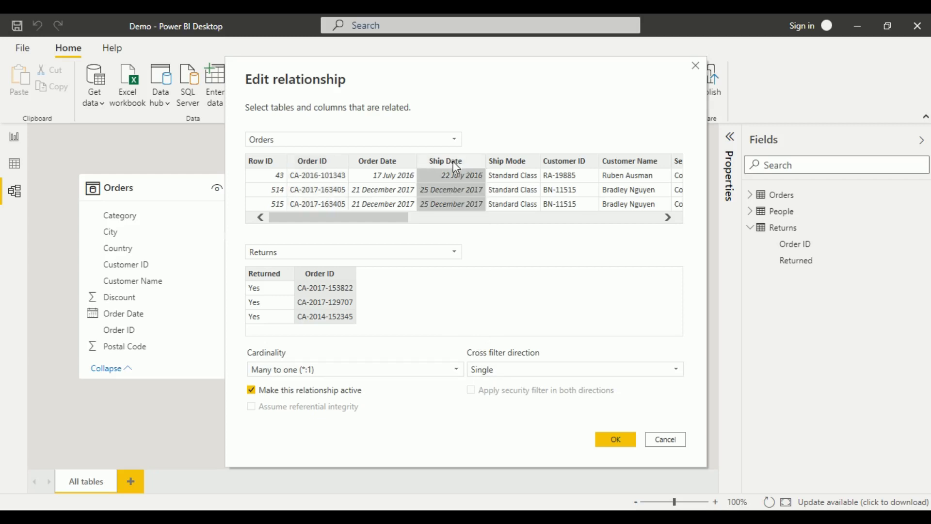
click(318, 276)
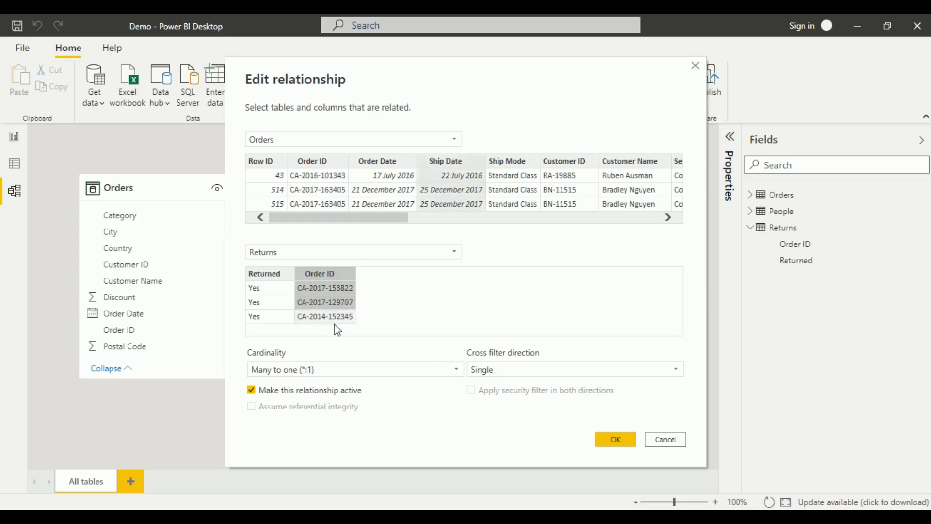
click(327, 165)
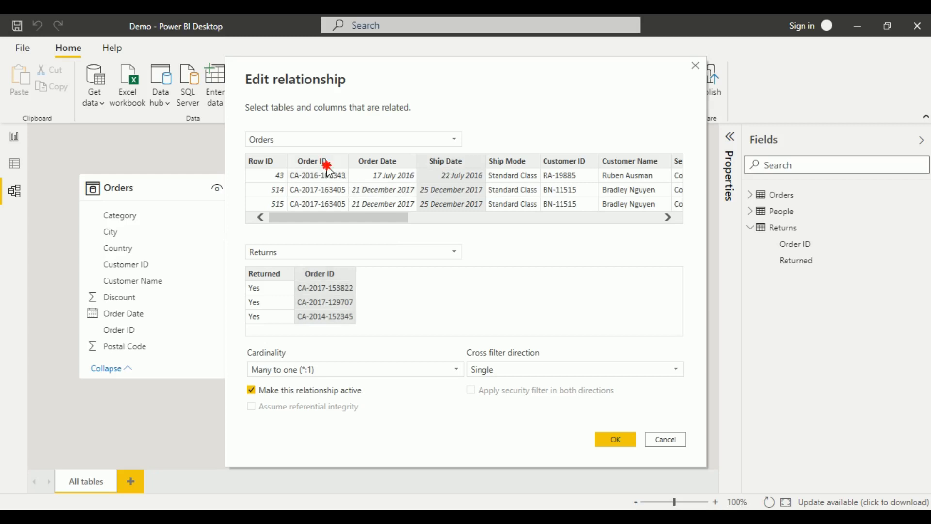
click(423, 141)
click(547, 117)
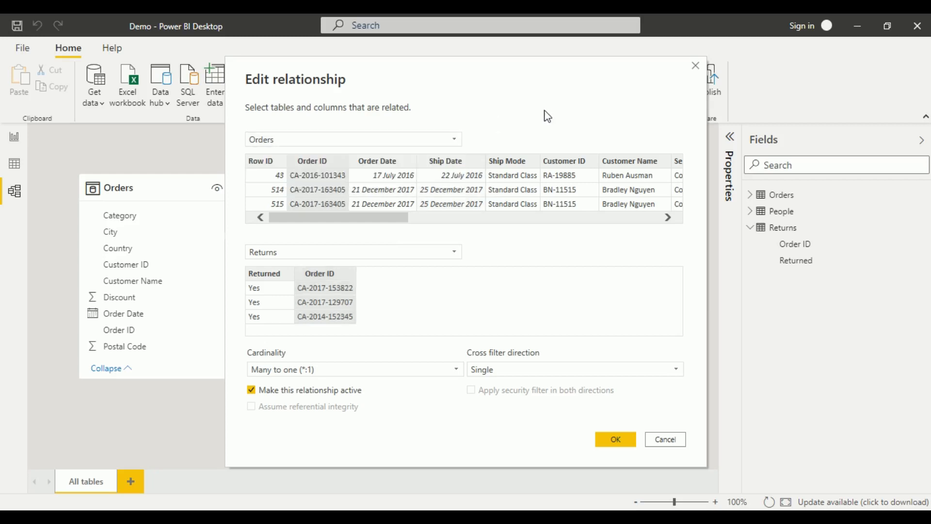
click(664, 439)
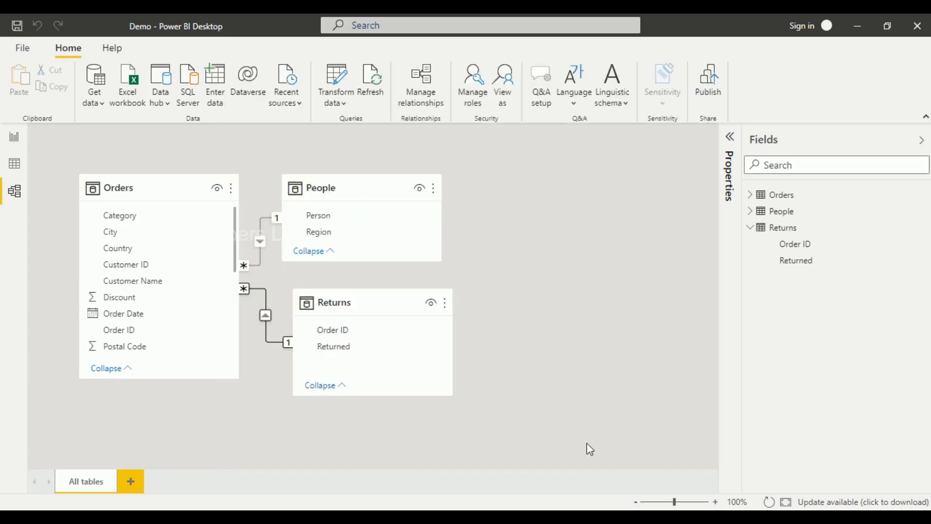
Step: Open the list for managing all table relationships in the model
right_click(267, 318)
click(566, 295)
click(434, 97)
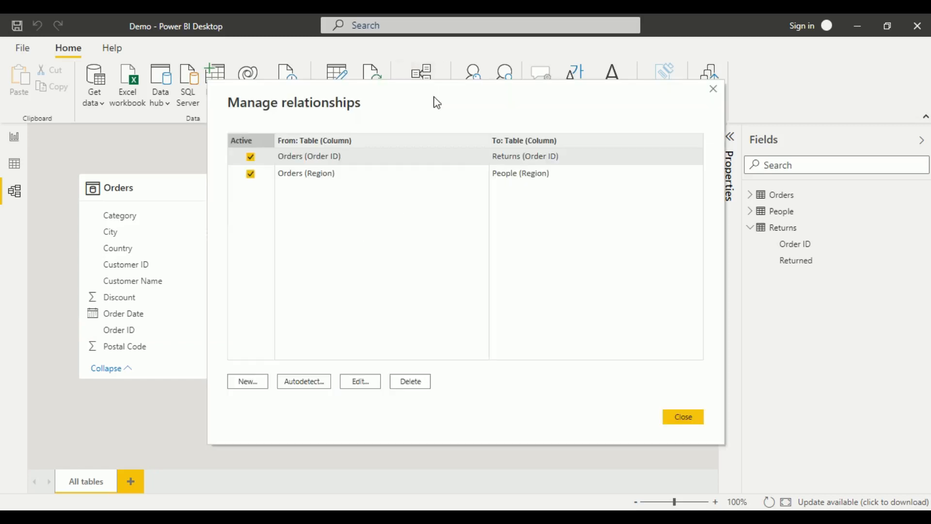
Step: Review the list of table relationships in the model and close it without changes
click(671, 416)
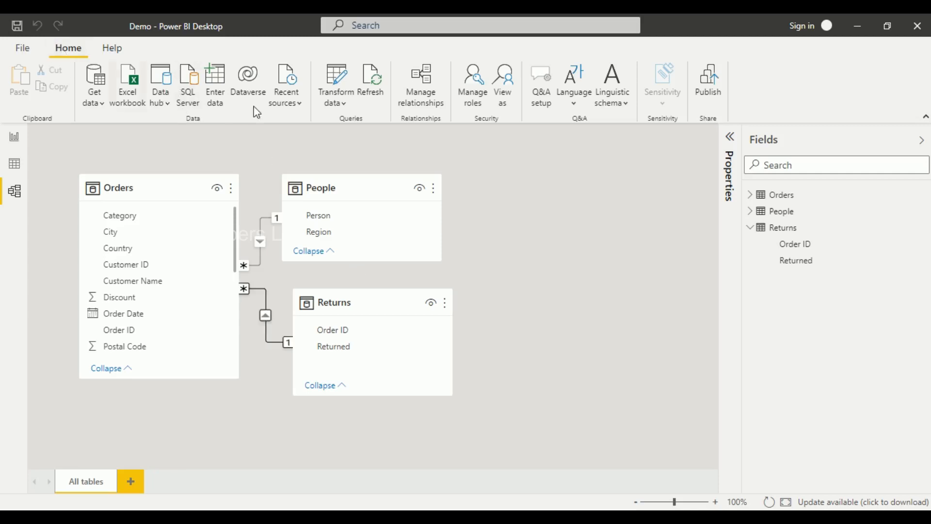
click(423, 90)
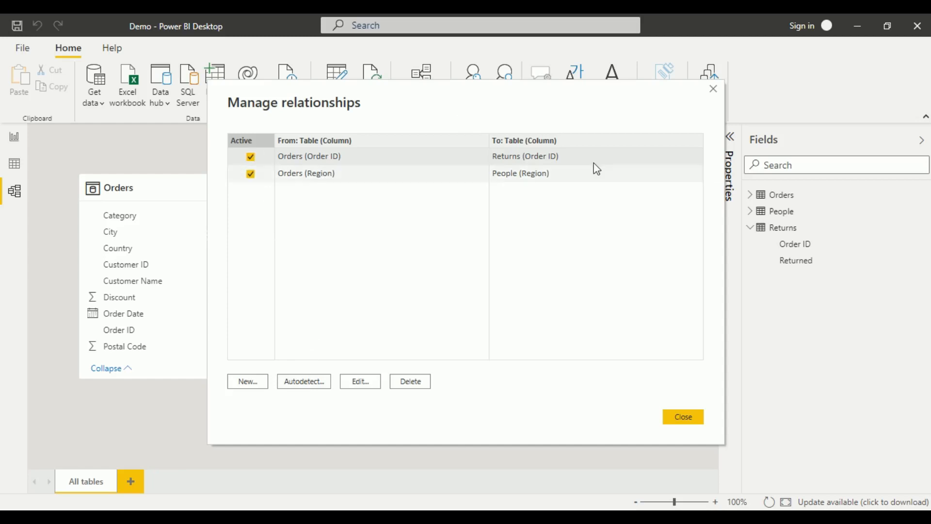
click(682, 420)
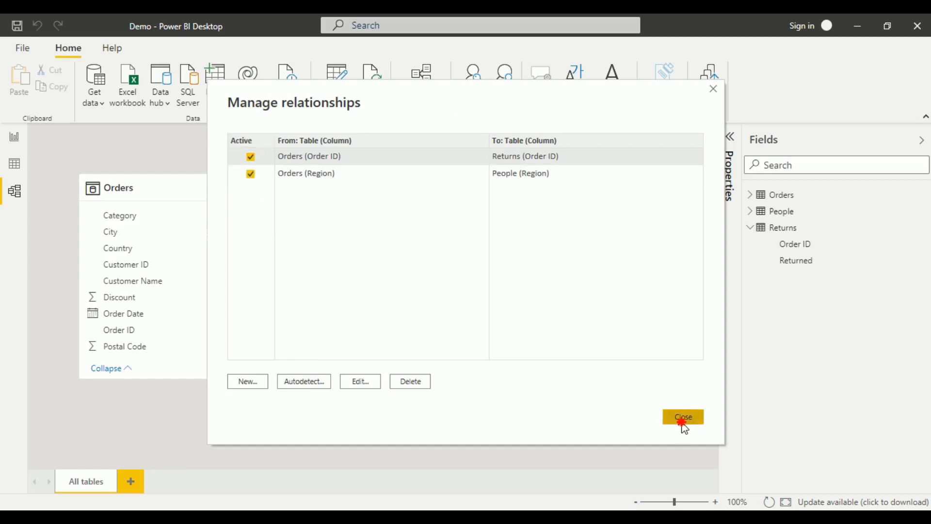
Step: Make the relationship between the Orders and People tables on Region inactive
click(260, 245)
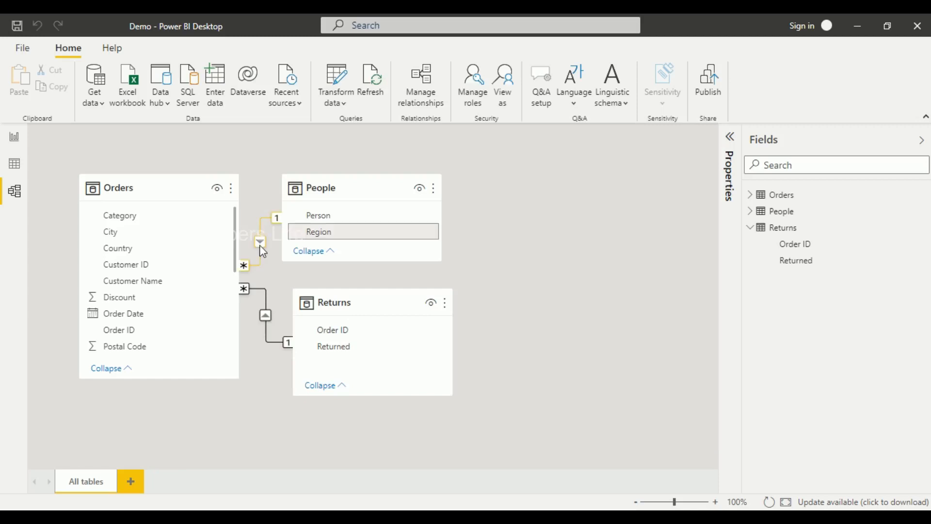
right_click(261, 242)
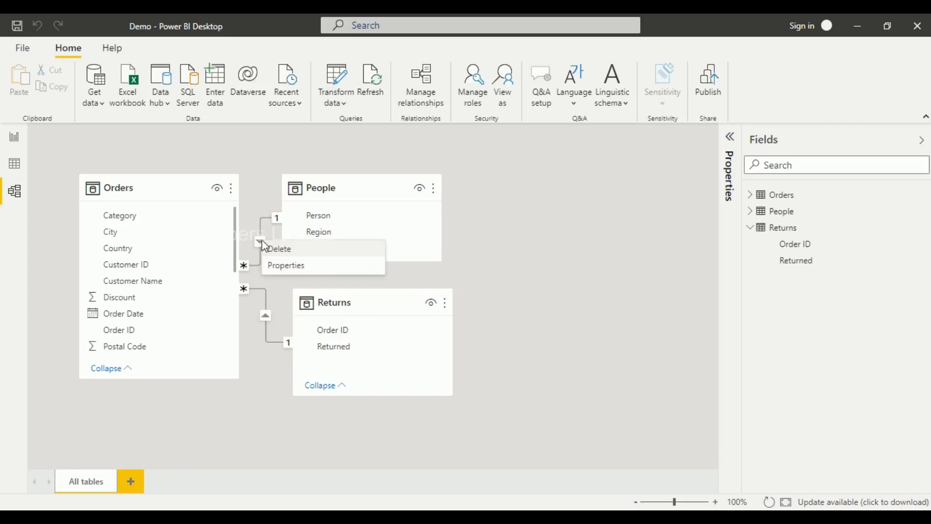
click(286, 266)
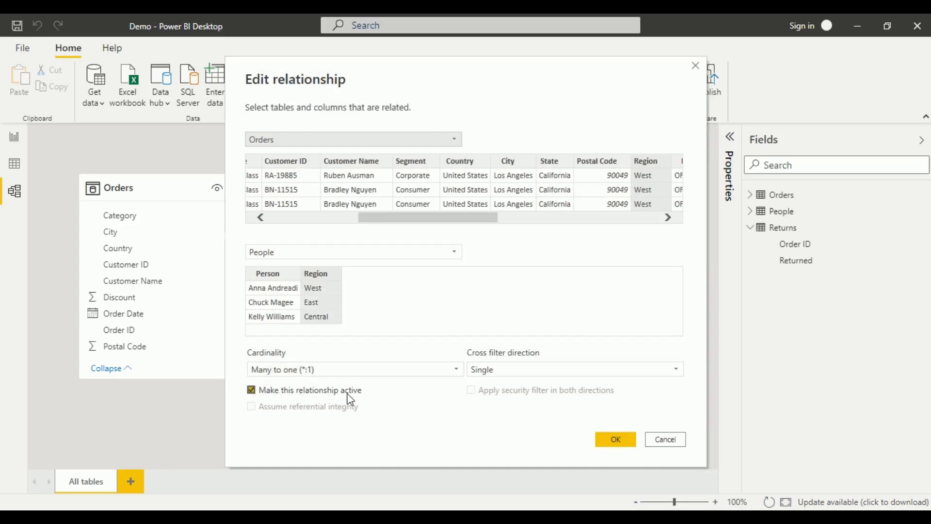
click(251, 390)
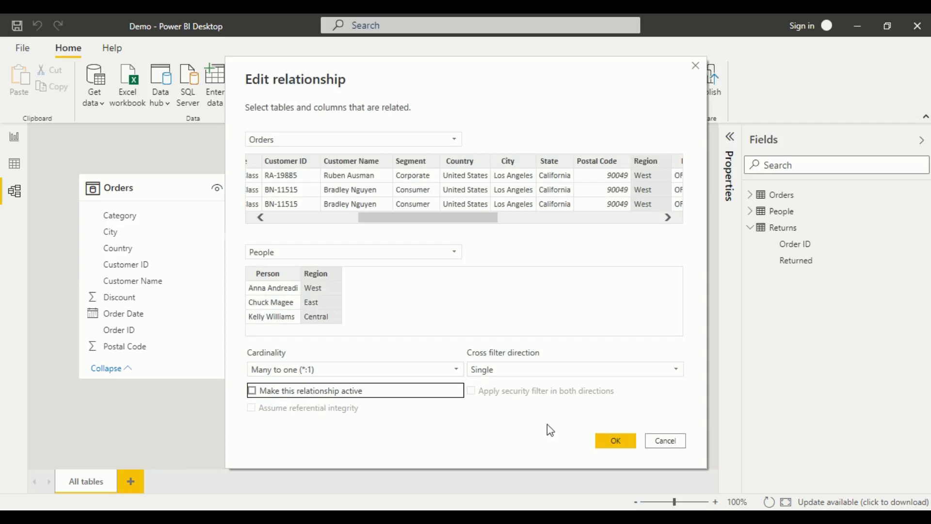
click(616, 440)
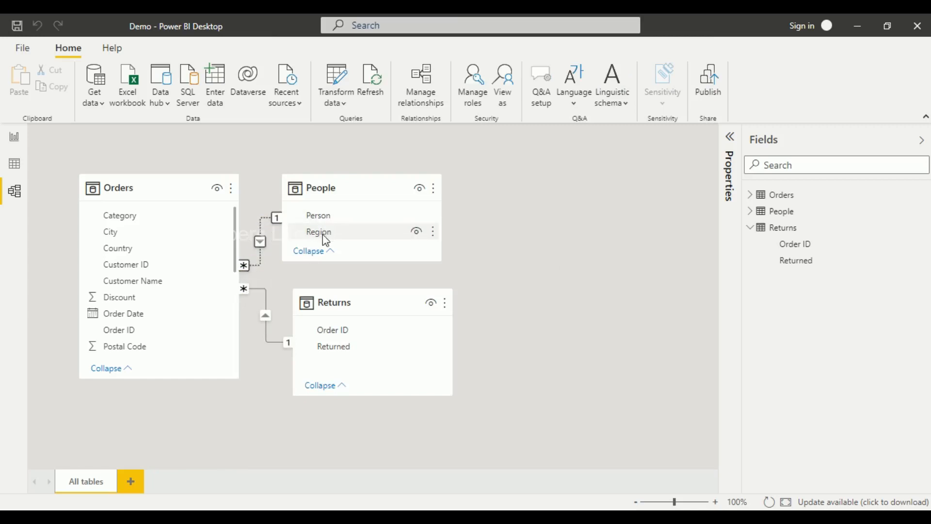
Step: Make the Region relationship between the Orders and People tables active again
scroll(150, 318, down, 3)
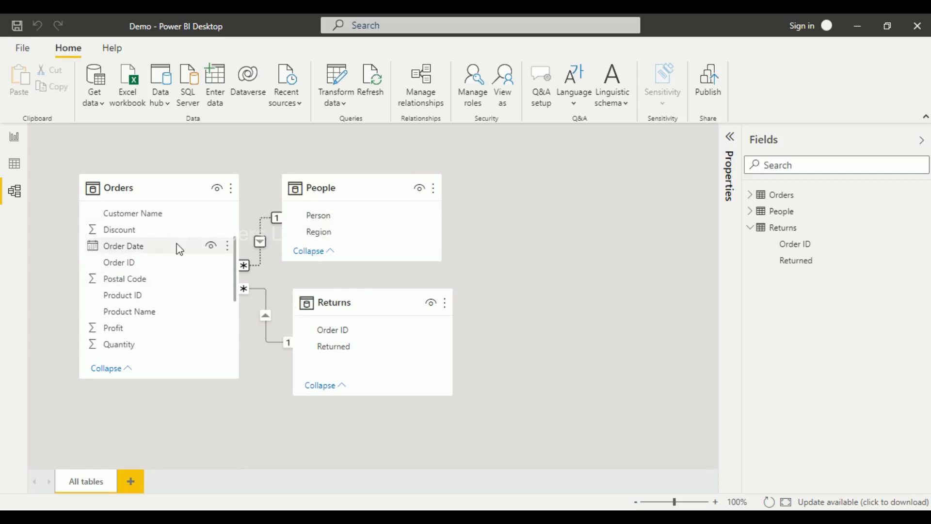
right_click(256, 241)
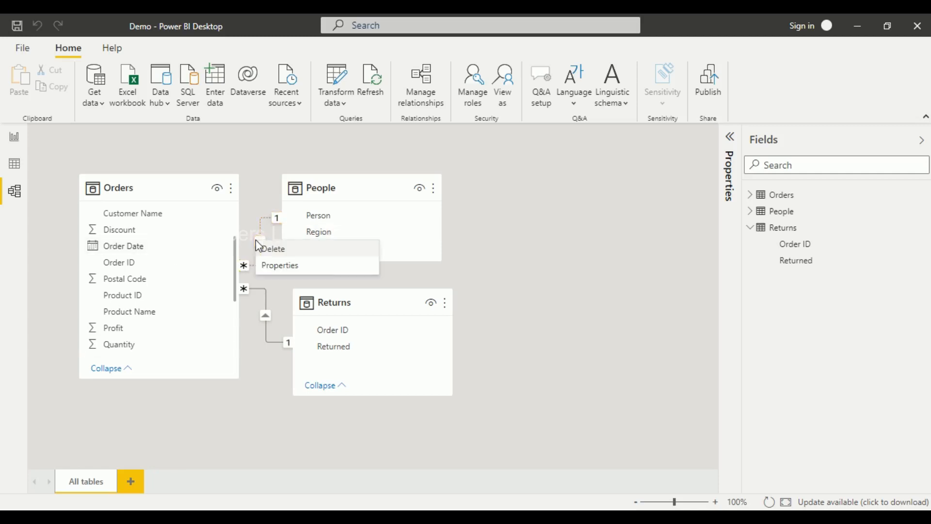
click(274, 263)
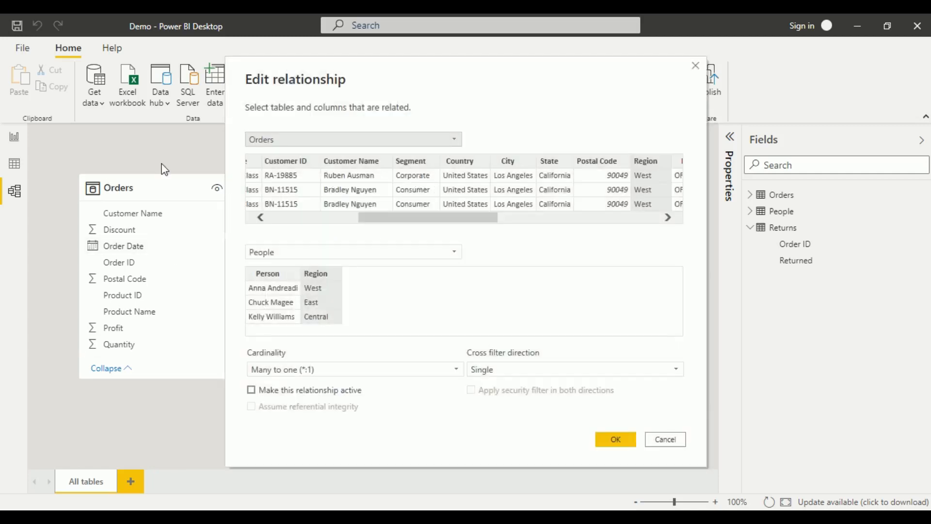
click(278, 392)
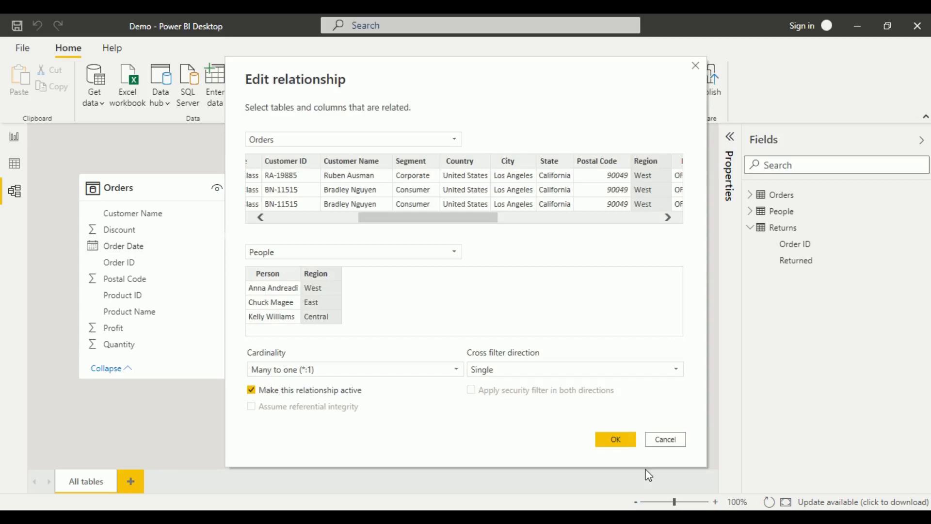
click(615, 439)
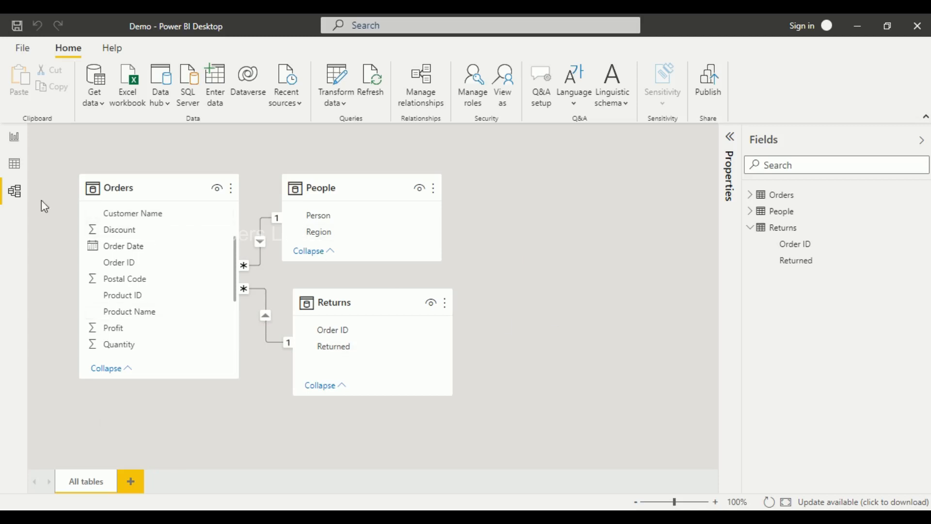
Step: Add an empty table visual to Page 1 of the report
click(21, 143)
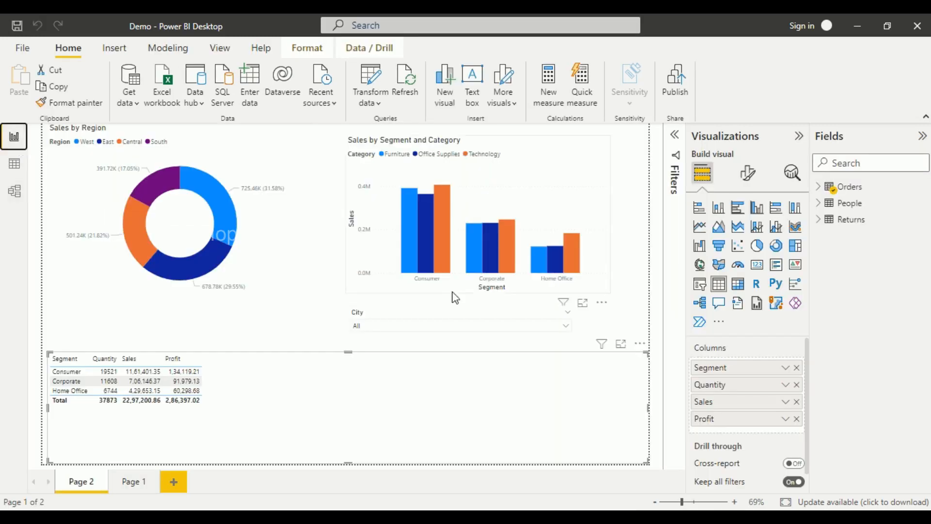
click(136, 480)
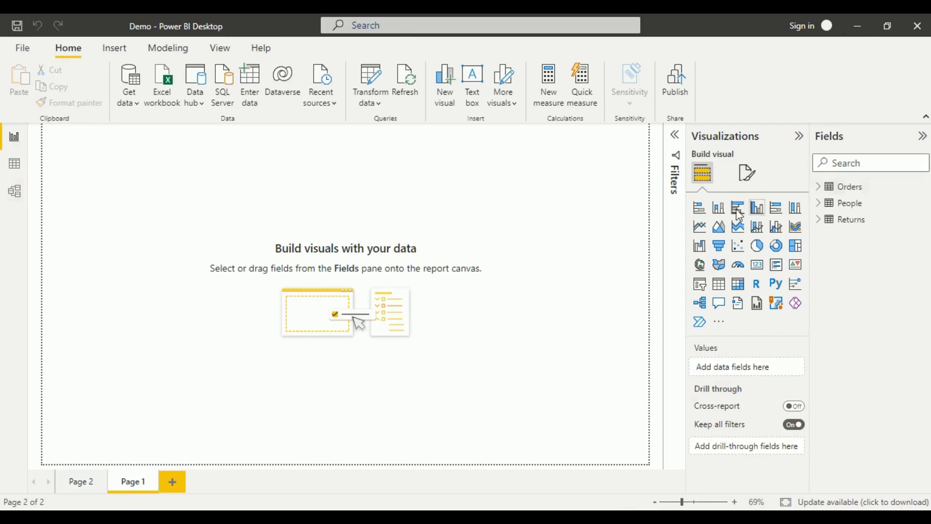
click(718, 284)
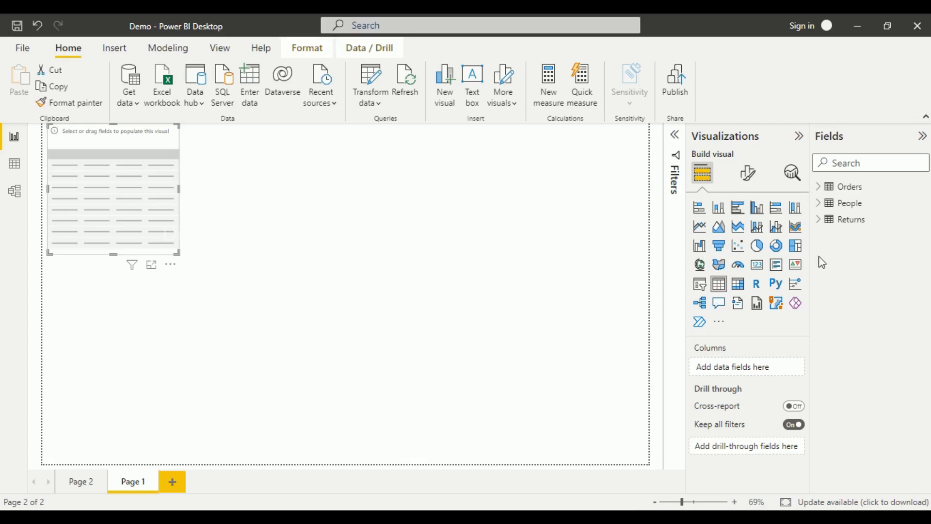
Step: Look through the fields of the three tables and add the People table's Region field to the table visual
click(820, 222)
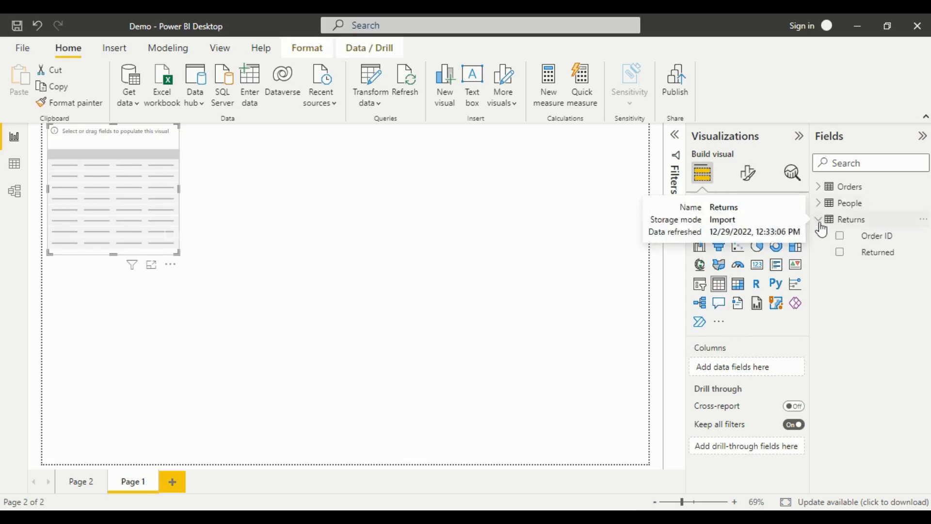
click(823, 204)
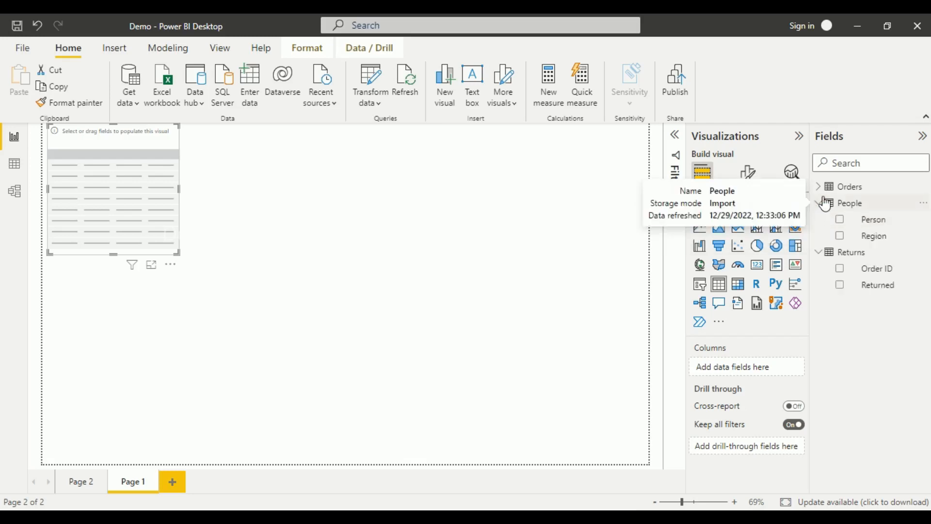
click(821, 188)
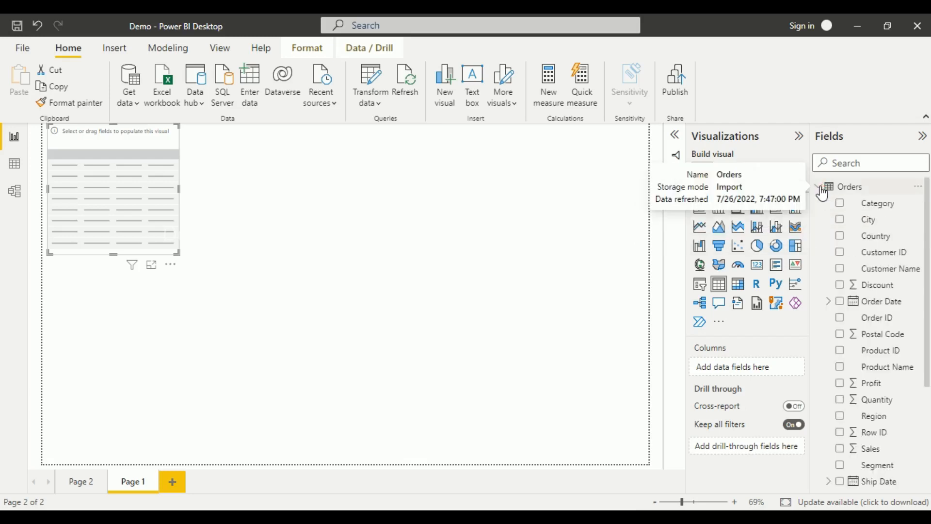
click(821, 188)
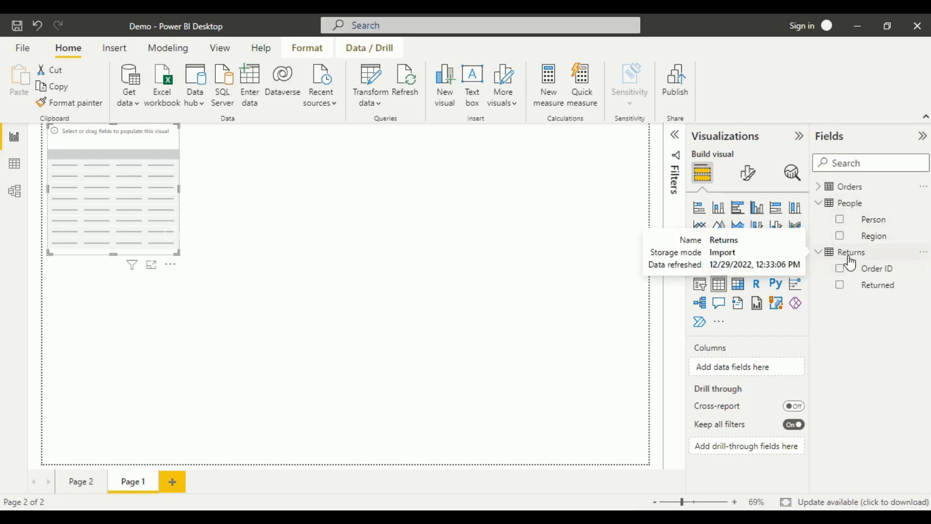
click(840, 237)
Step: Add the Orders table's Profit field to the table visual and review which Orders and People fields it uses
click(820, 187)
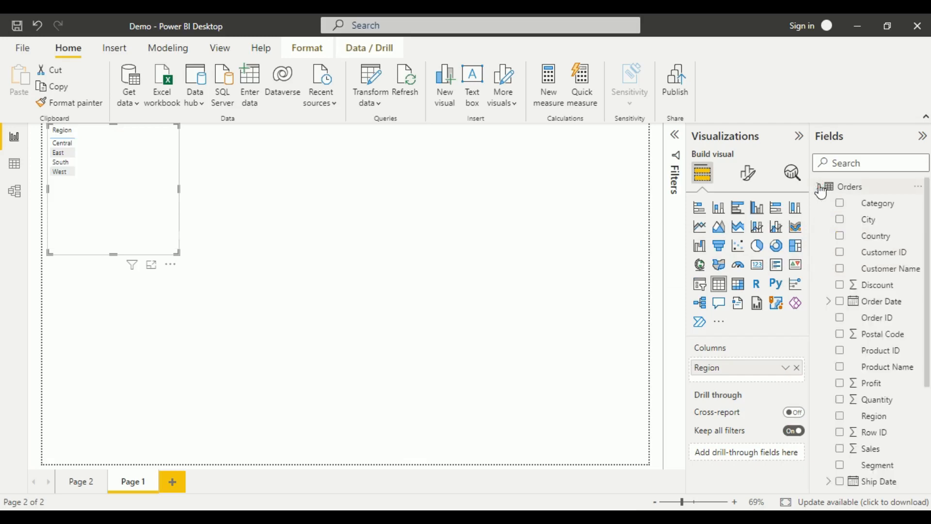
scroll(886, 363, down, 2)
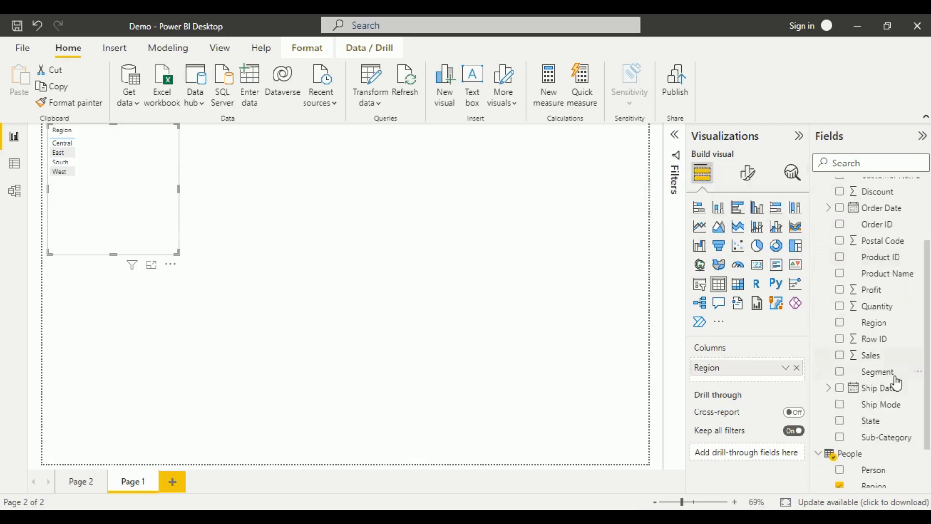
scroll(898, 388, up, 2)
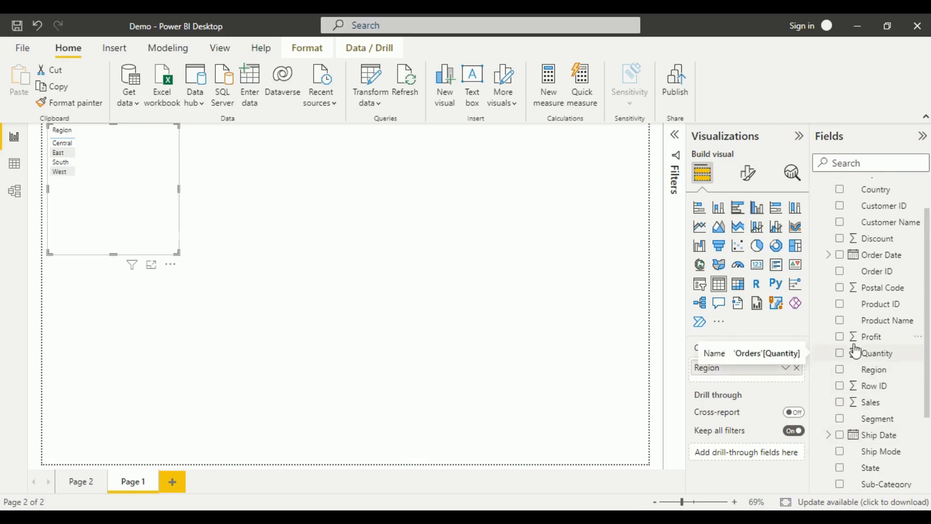
click(840, 336)
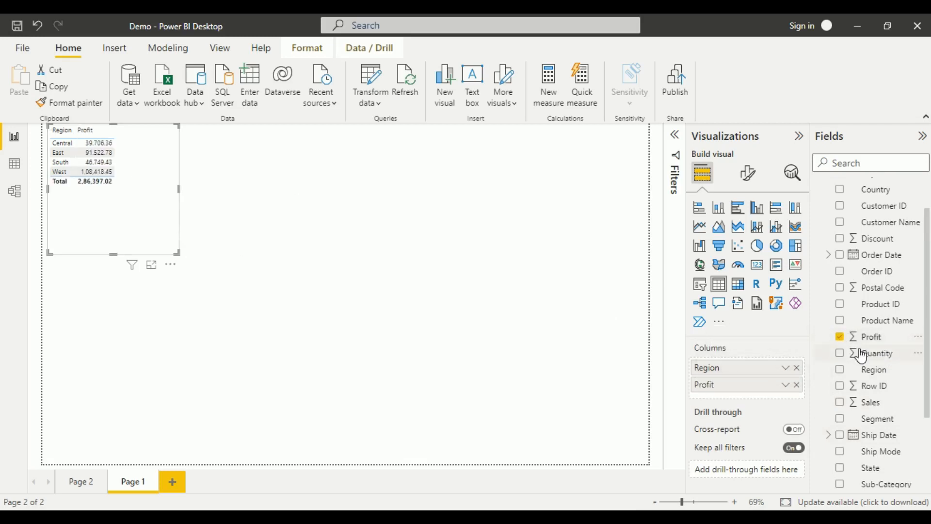
scroll(829, 203, up, 1)
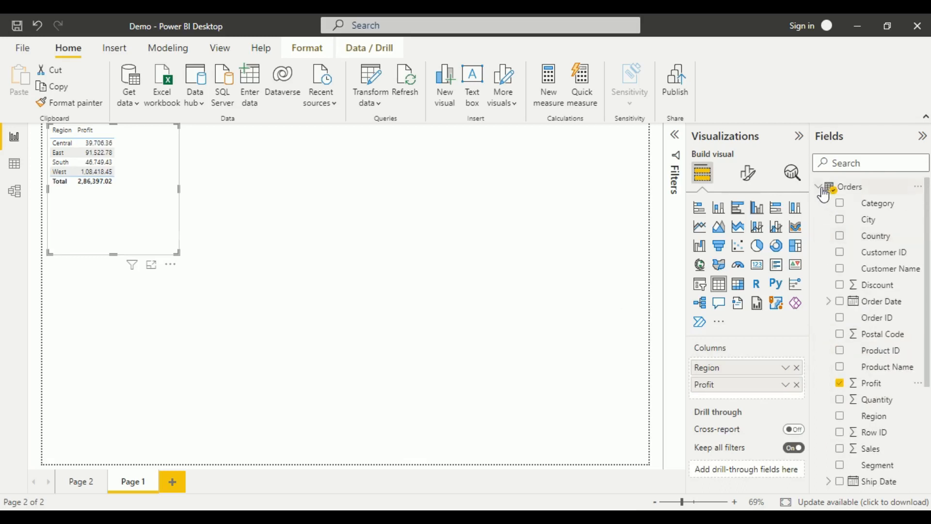
click(824, 190)
click(832, 203)
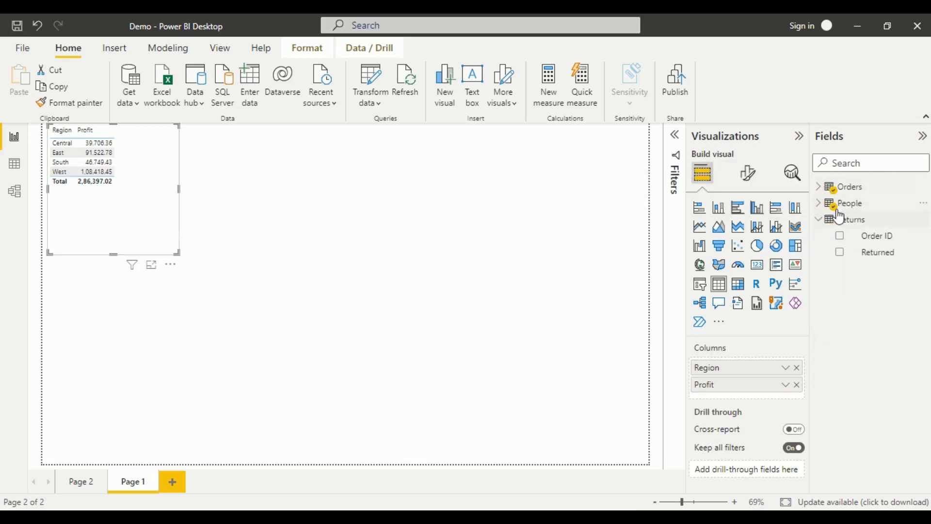
click(839, 205)
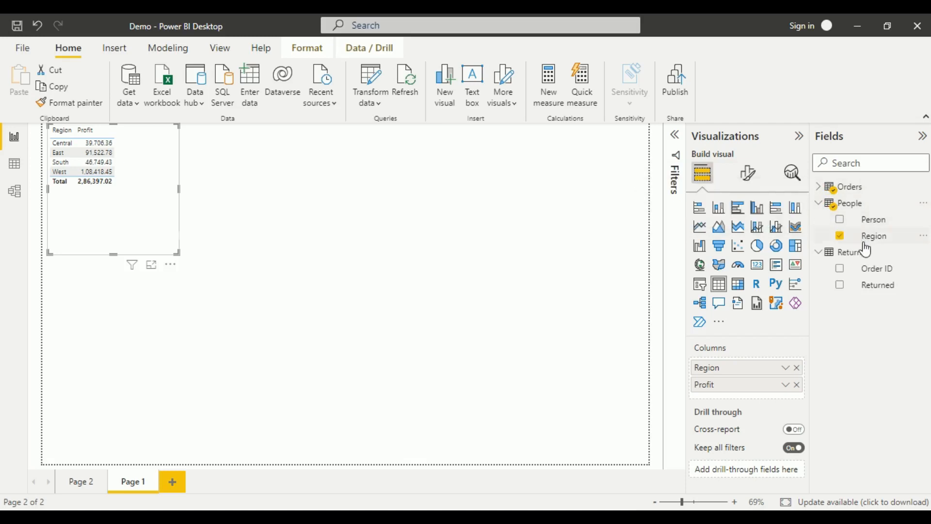
click(827, 187)
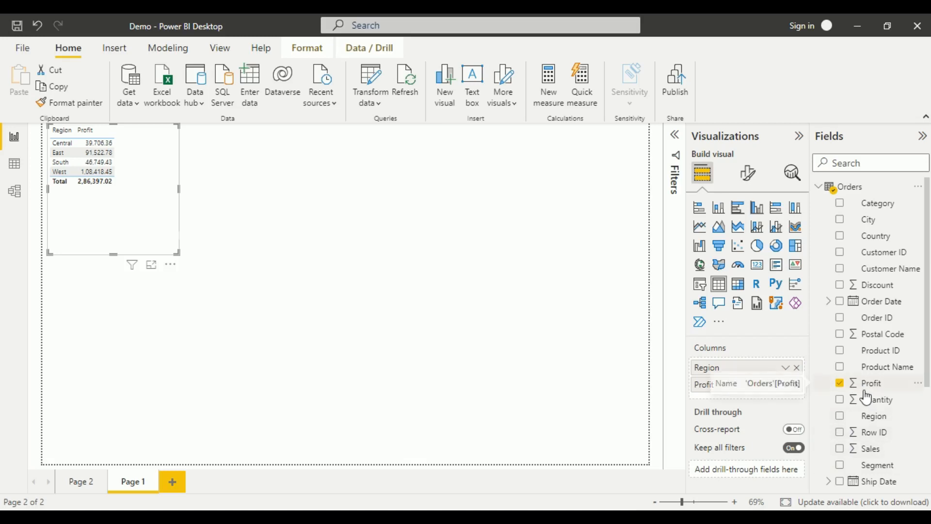
click(321, 285)
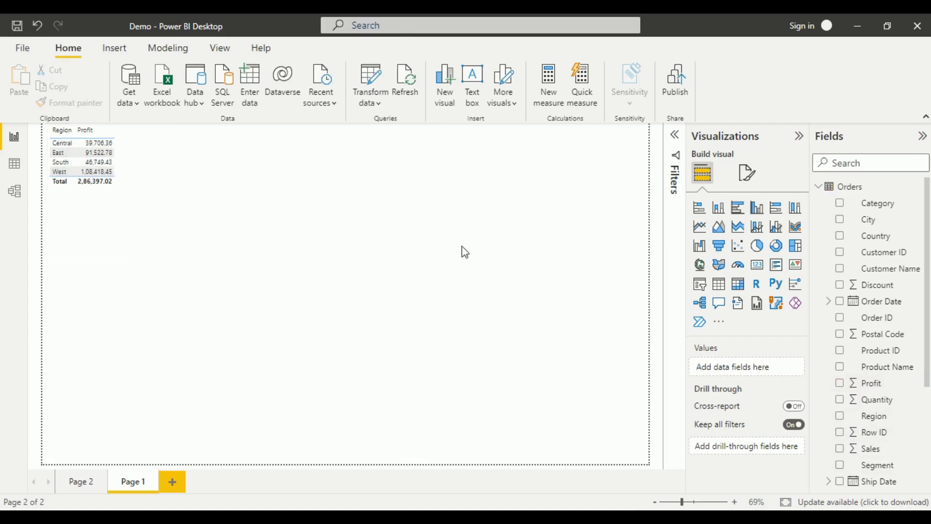
click(820, 187)
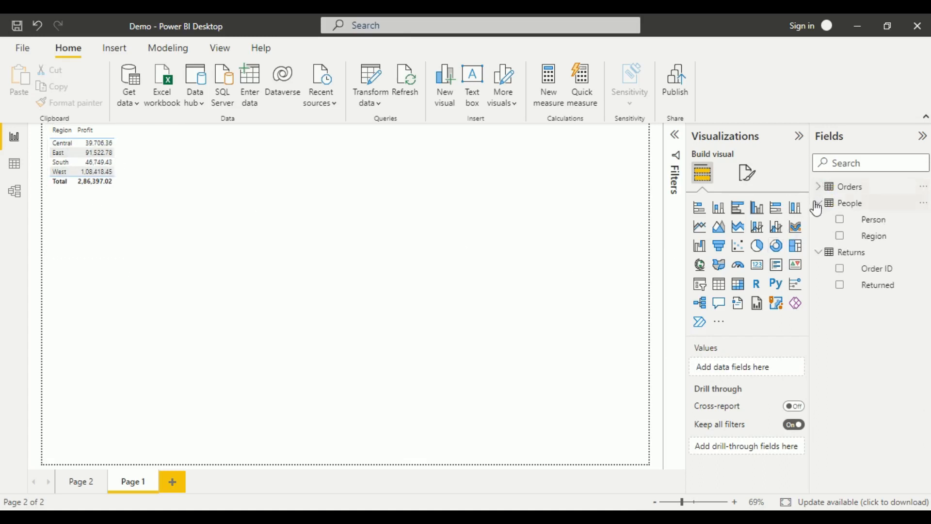
click(818, 207)
click(818, 207)
click(839, 221)
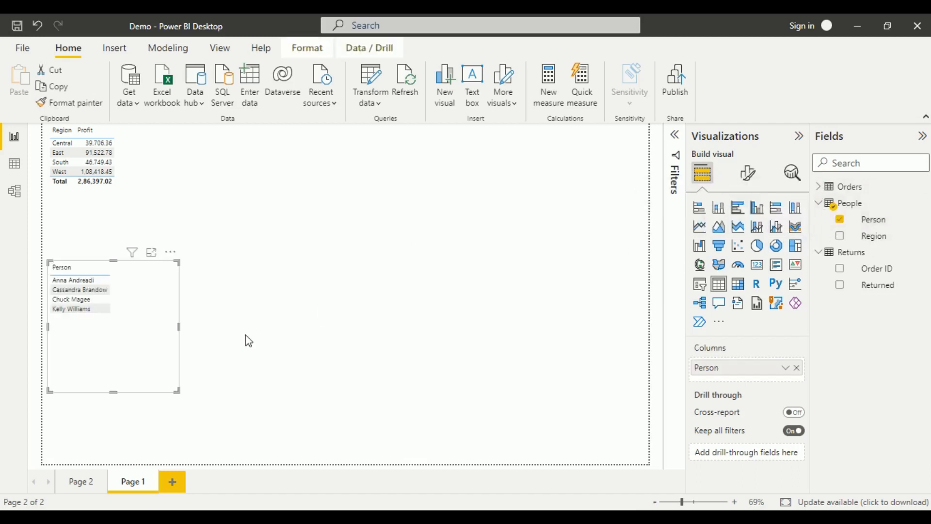
click(147, 325)
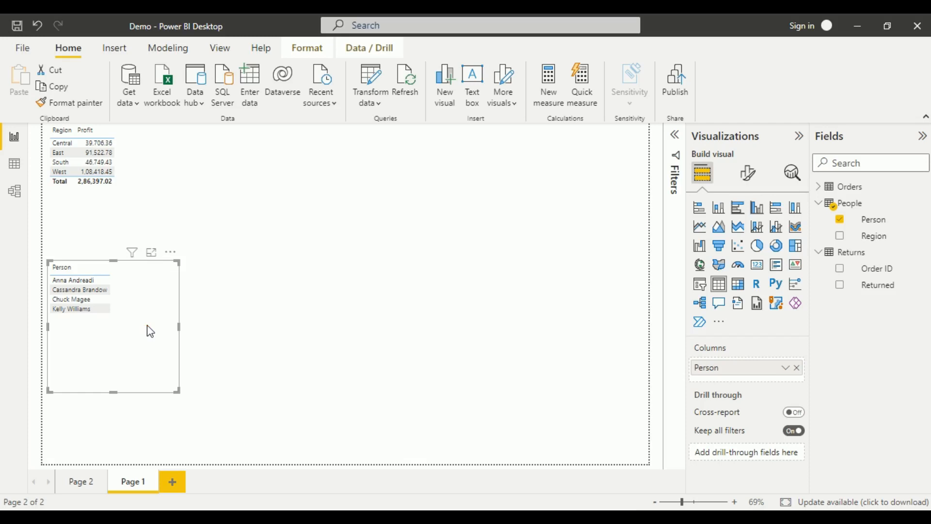
key(Delete)
Step: Add the People table's Person field and the Returns table's Order ID field to the Region and Profit table visual
click(126, 148)
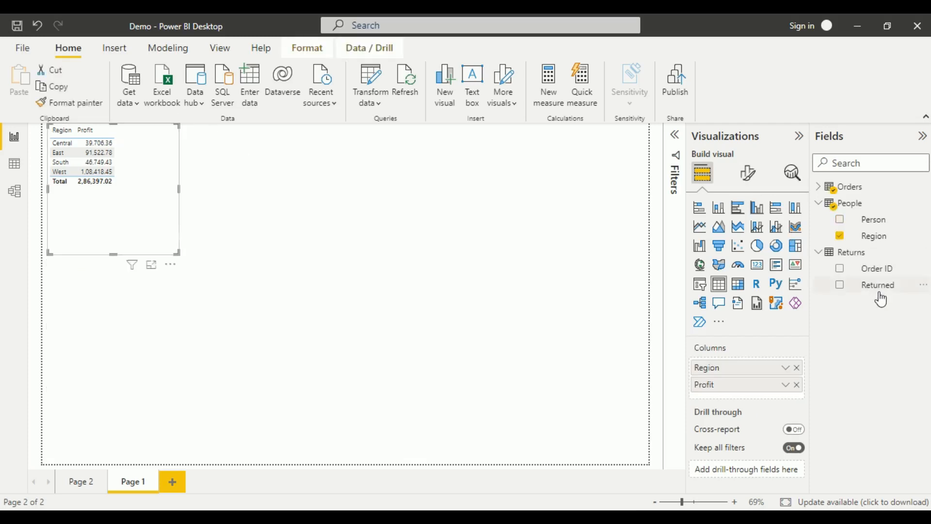
click(842, 222)
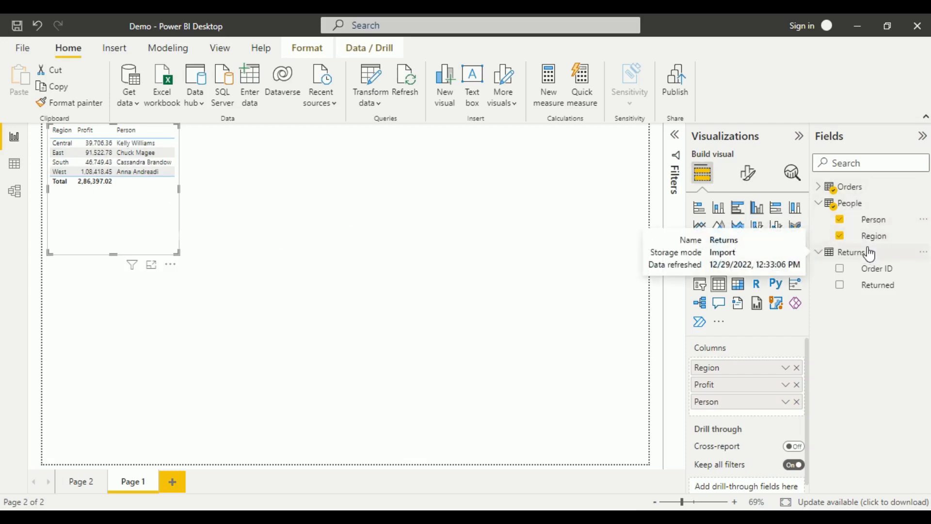
click(840, 270)
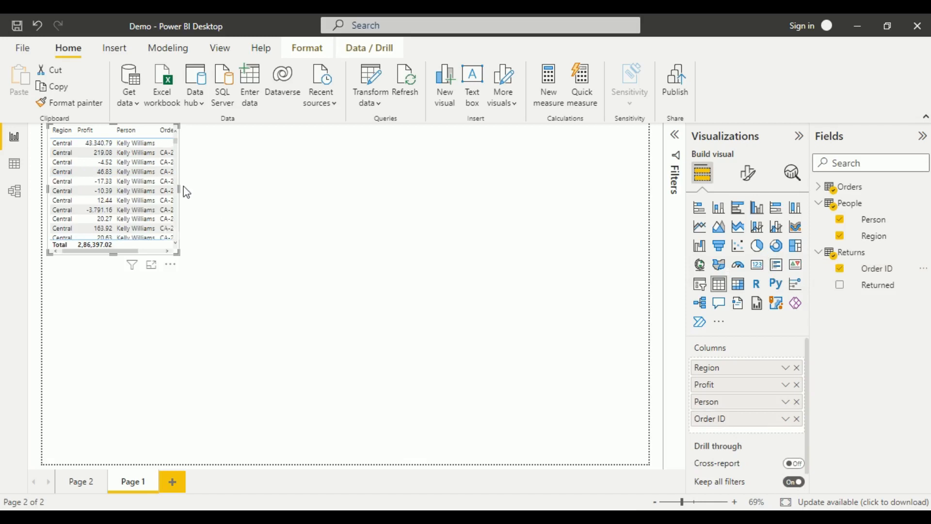
Step: Widen the table visual so the whole Order ID column fits, and review its rows
drag(178, 192, 327, 225)
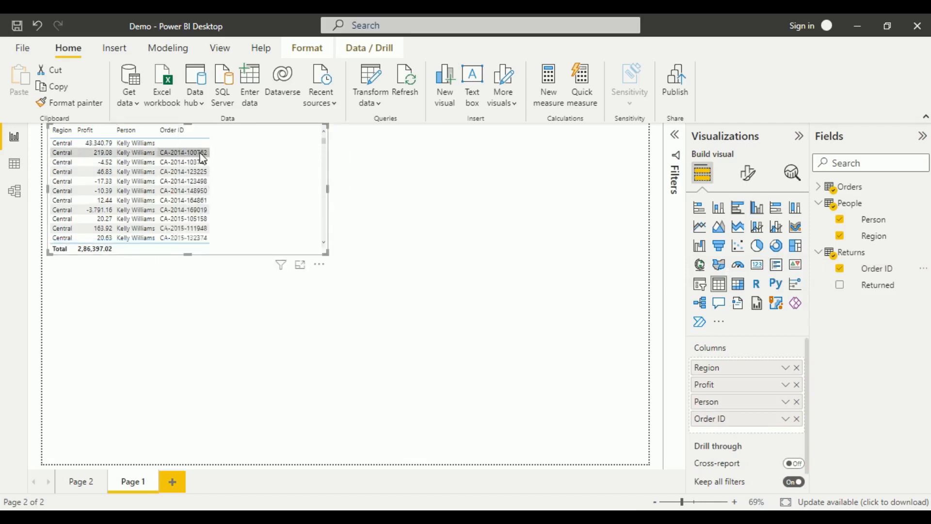
scroll(184, 198, down, 3)
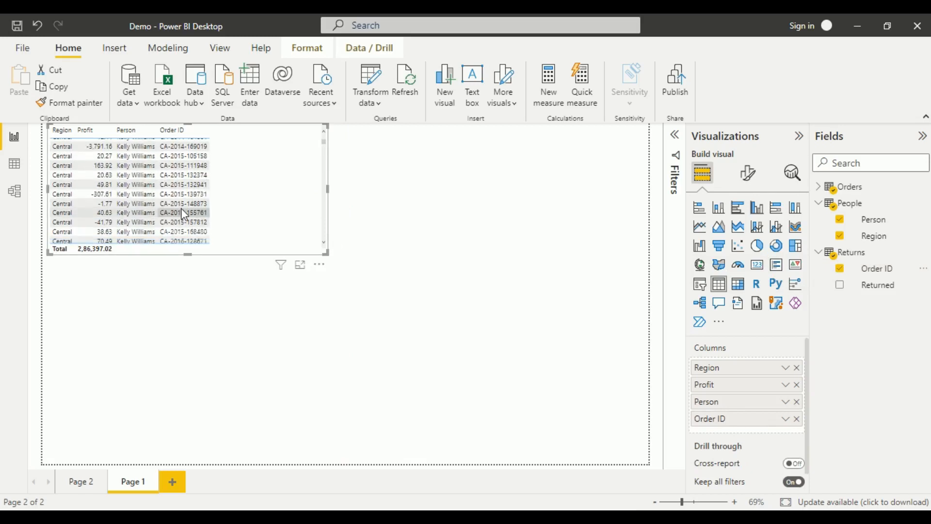
scroll(182, 208, up, 3)
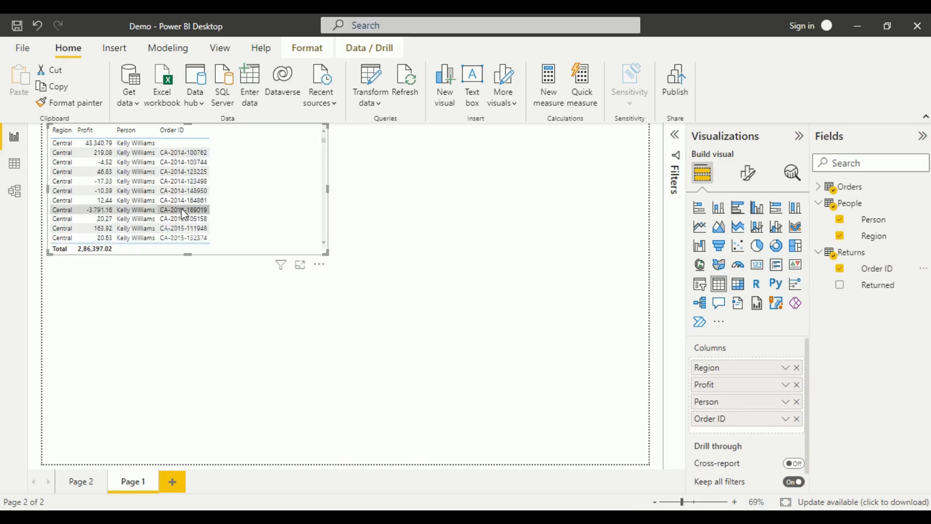
Step: Remove the Order ID, Region, Profit and Person fields from the table visual
click(840, 270)
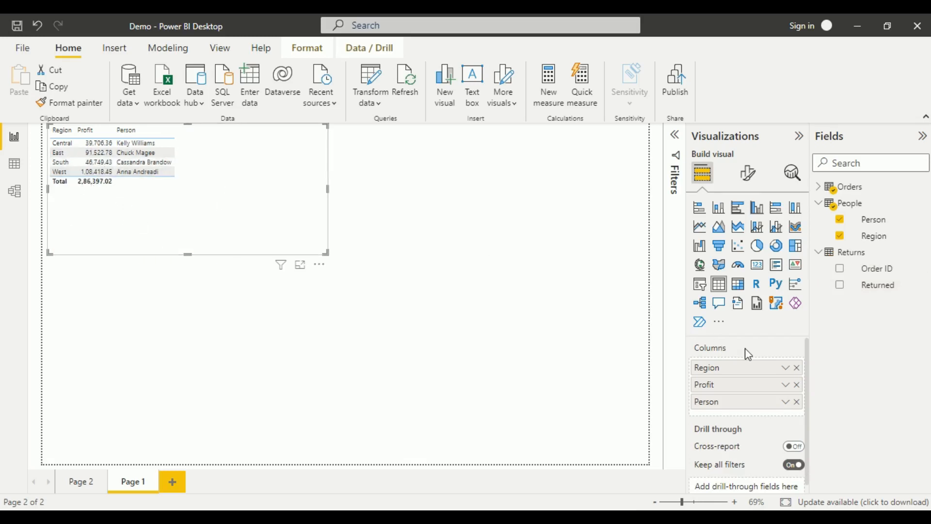
click(798, 368)
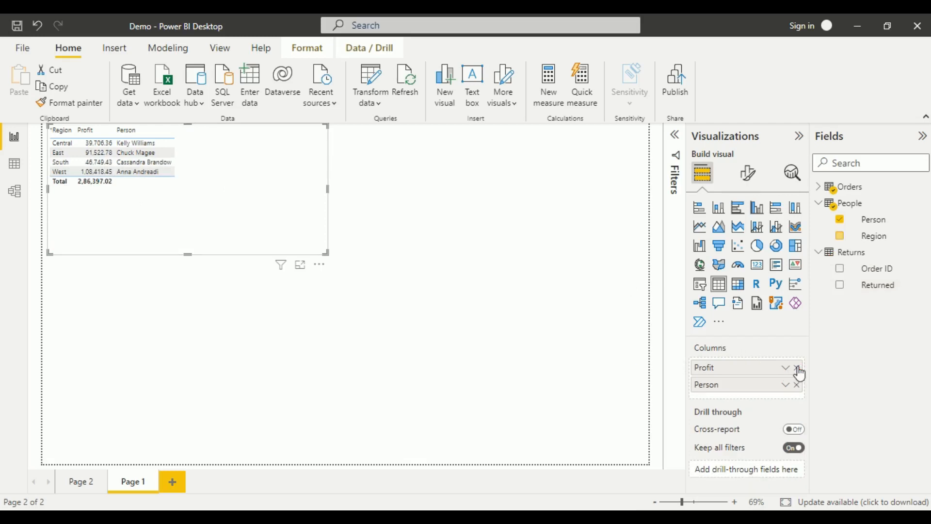
click(798, 369)
click(798, 368)
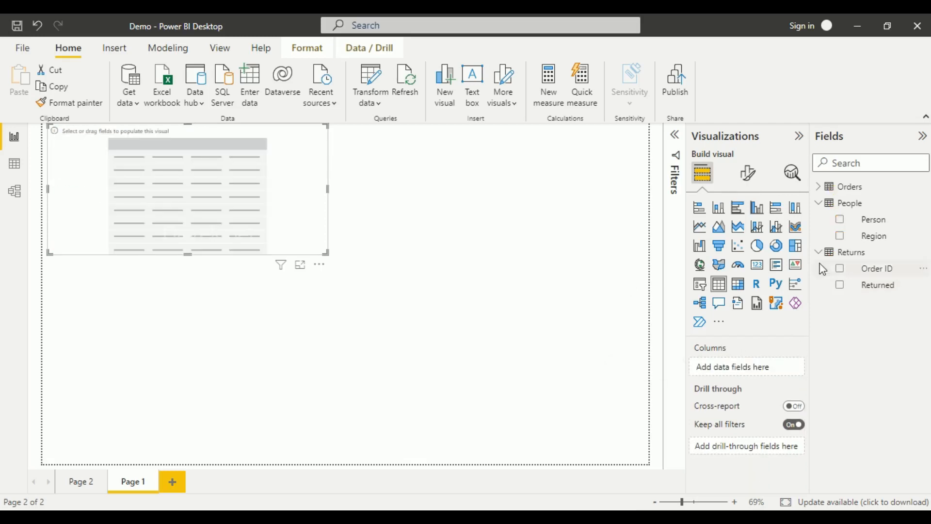
Step: Add the Returns table's Order ID and Returned fields to the emptied table visual and expand the Orders table's field list
click(838, 272)
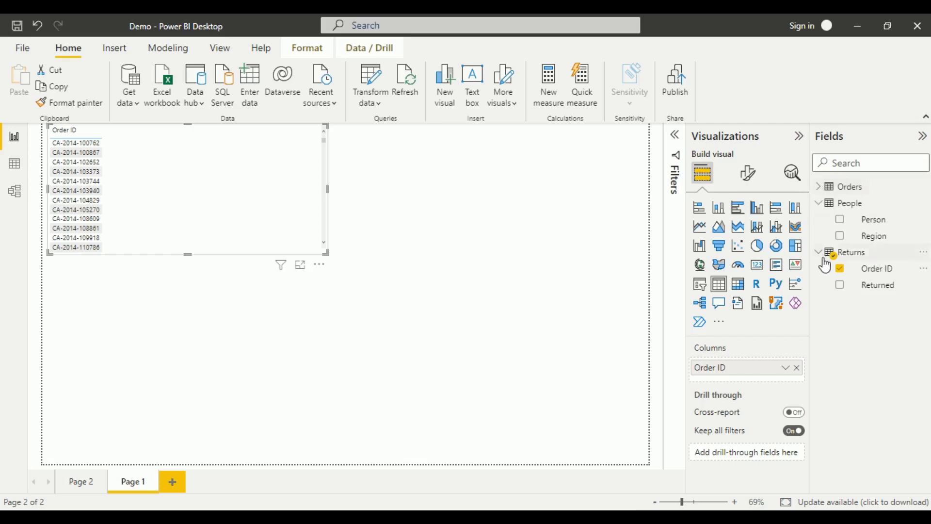
click(839, 285)
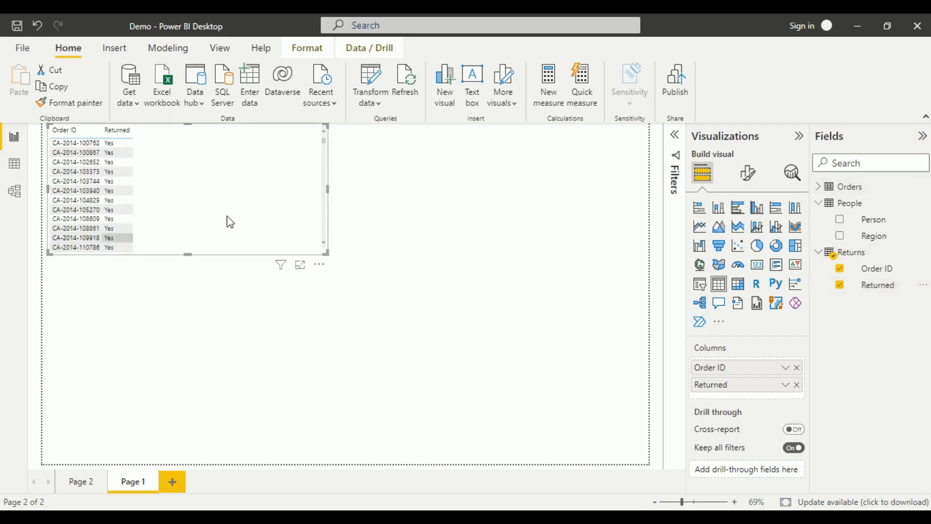
click(824, 192)
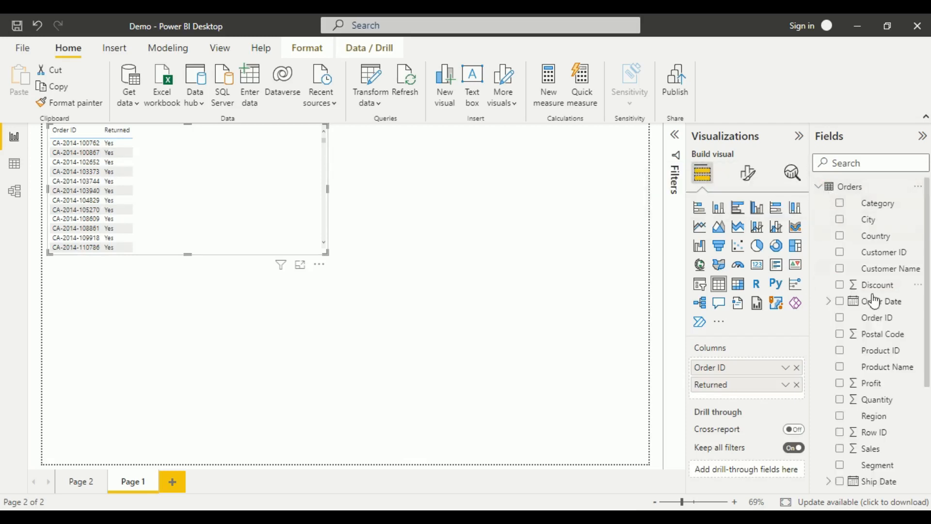
click(842, 371)
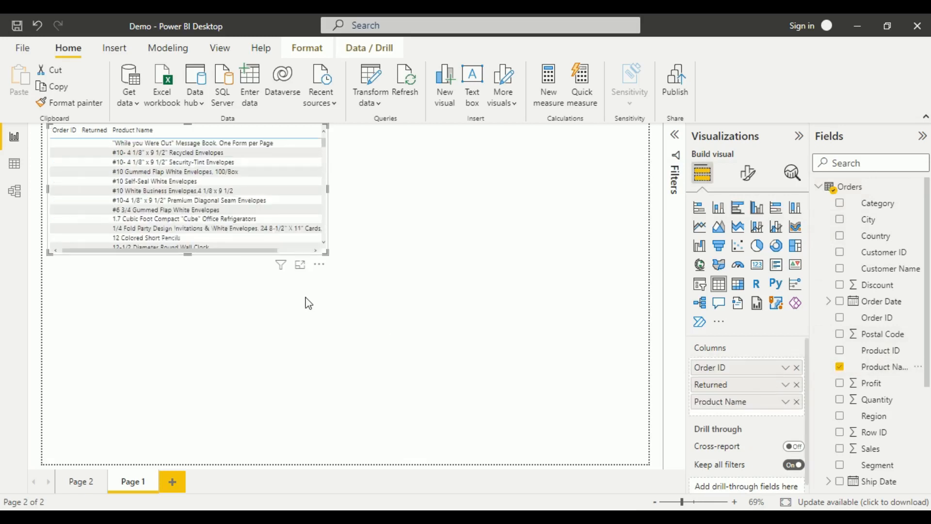
click(228, 249)
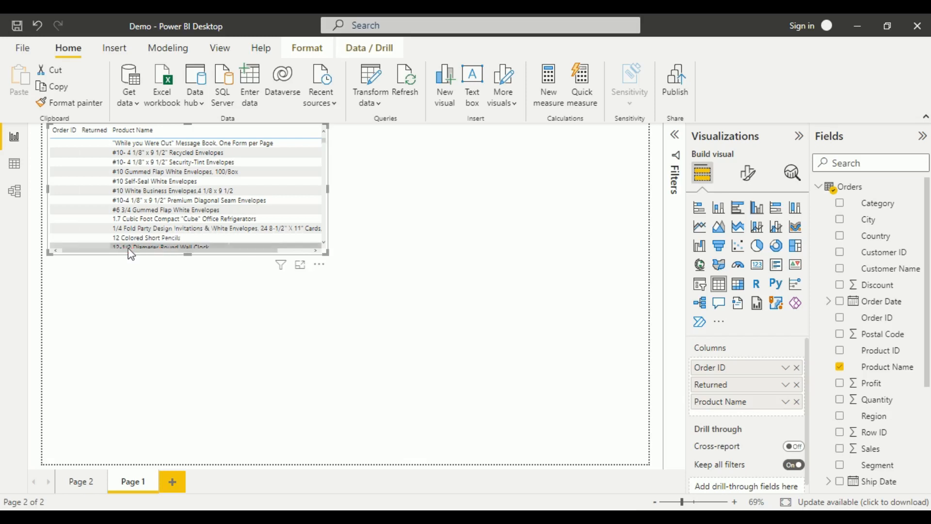
scroll(141, 169, down, 10)
scroll(146, 175, up, 10)
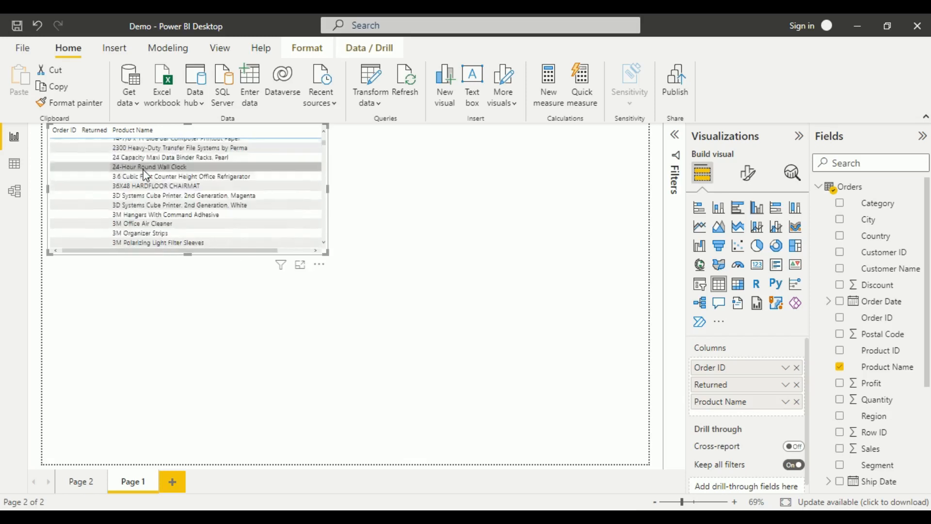
click(840, 369)
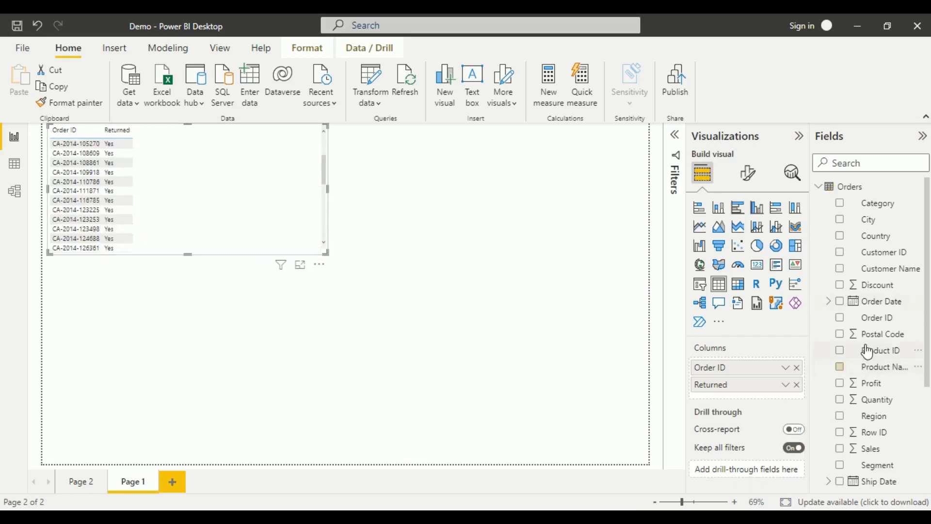
Step: Look through the Orders fields and add Product Name to the Order ID and Returned table visual
scroll(907, 354, down, 5)
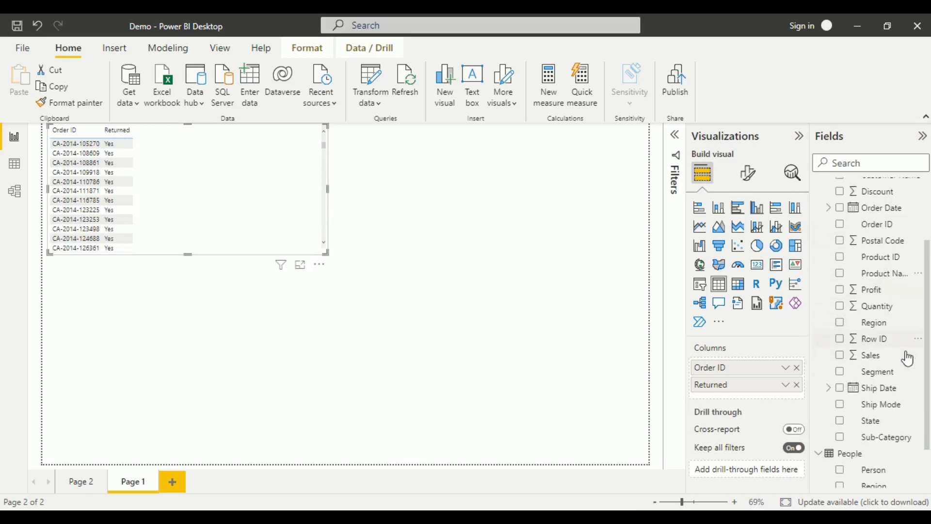
scroll(907, 361, up, 3)
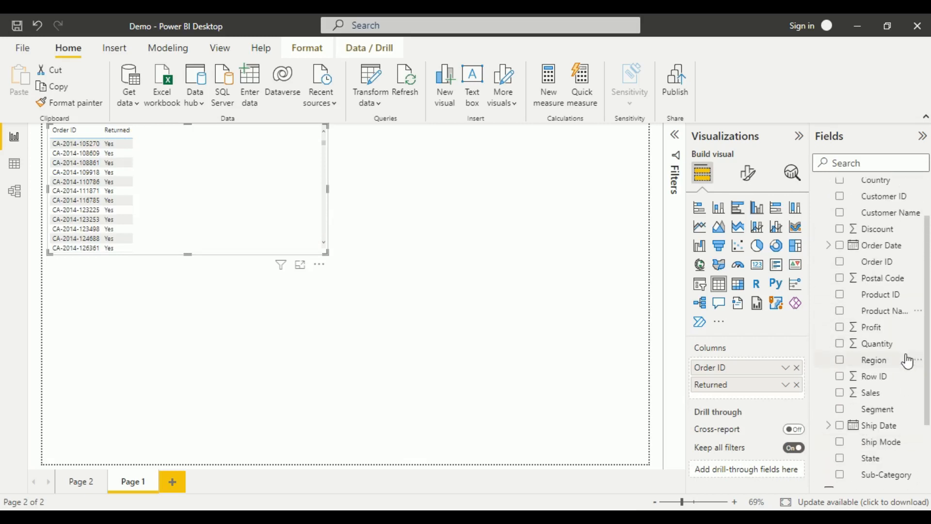
scroll(907, 359, up, 2)
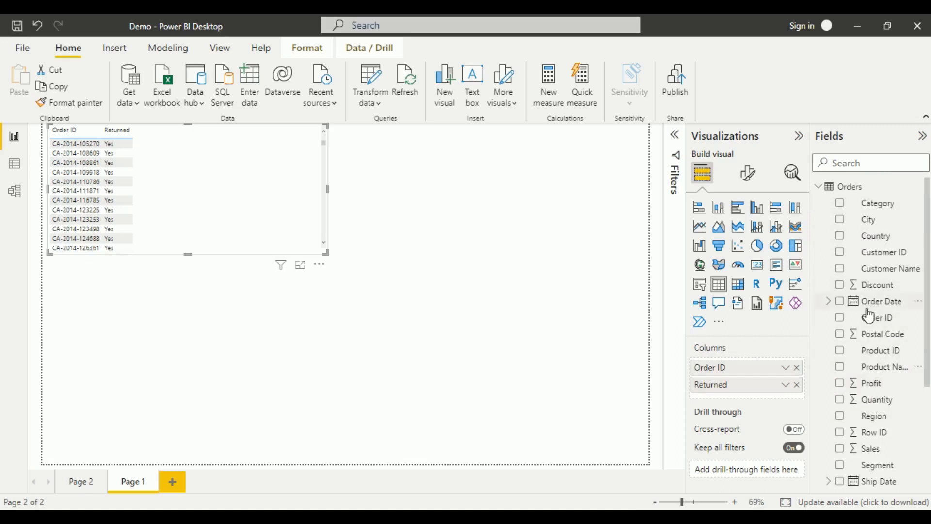
click(840, 367)
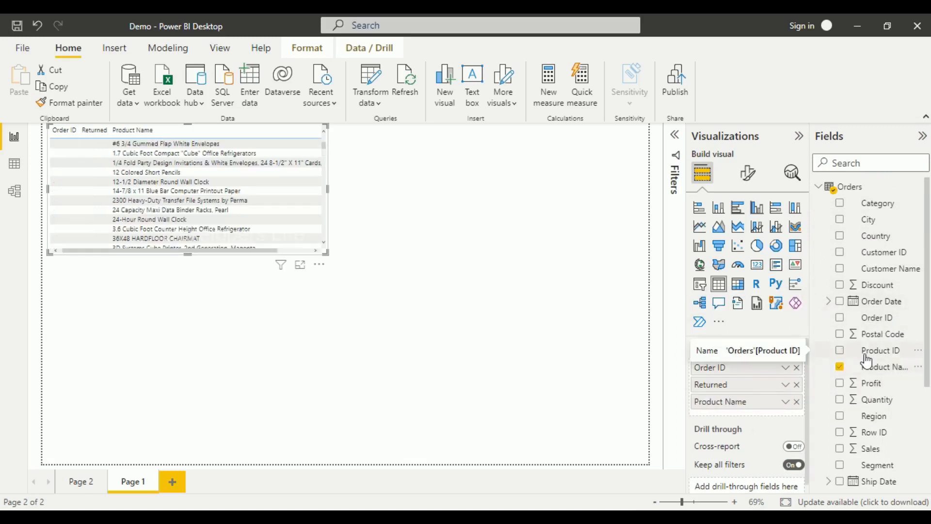
Step: Enlarge the table visual in both directions and review the Order ID, Returned and Product Name values down its rows
scroll(867, 361, down, 2)
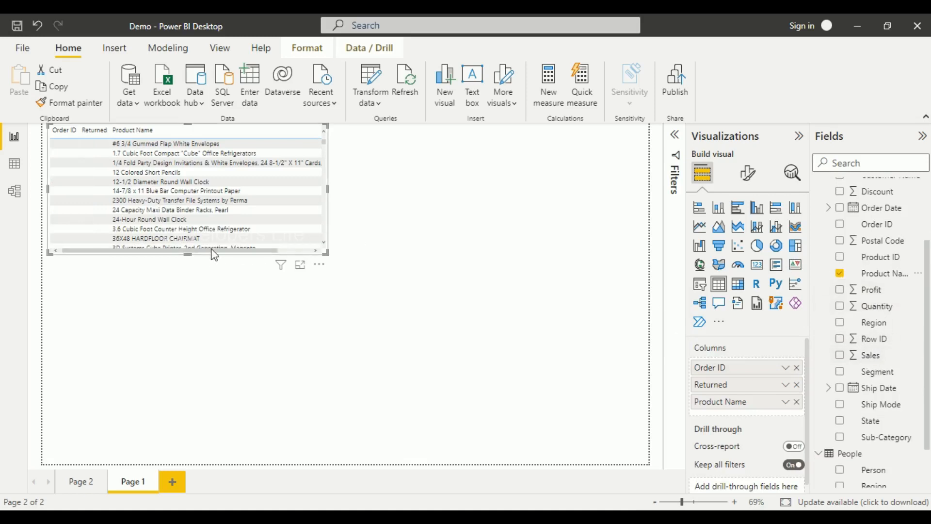
drag(327, 253, 407, 367)
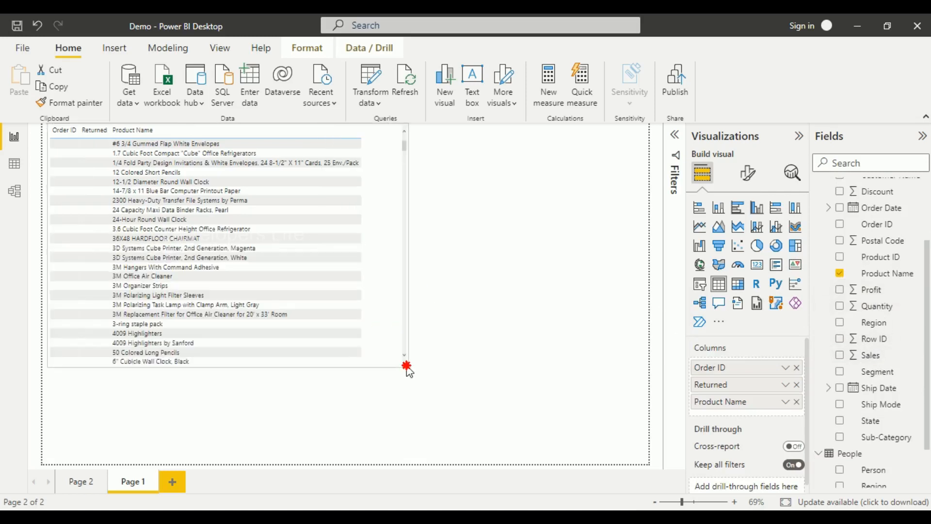
scroll(380, 356, up, 3)
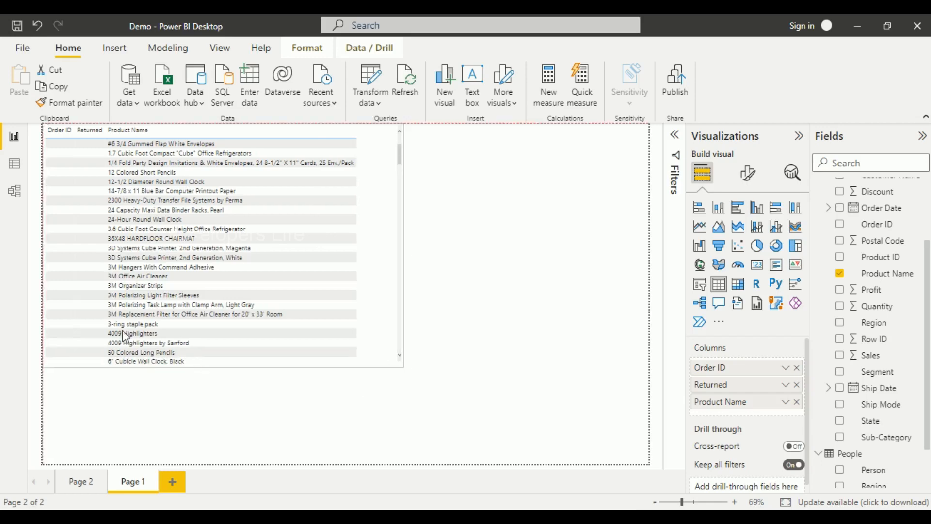
scroll(114, 250, down, 15)
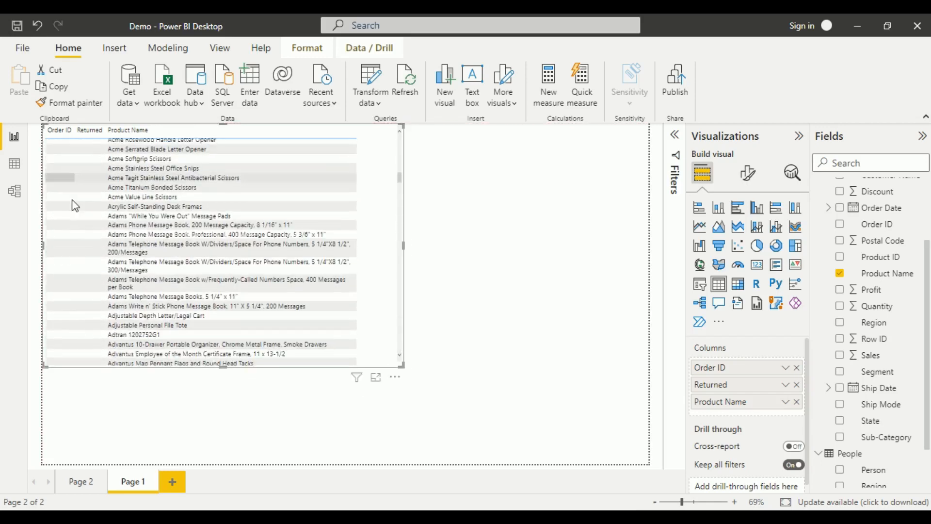
scroll(83, 241, down, 15)
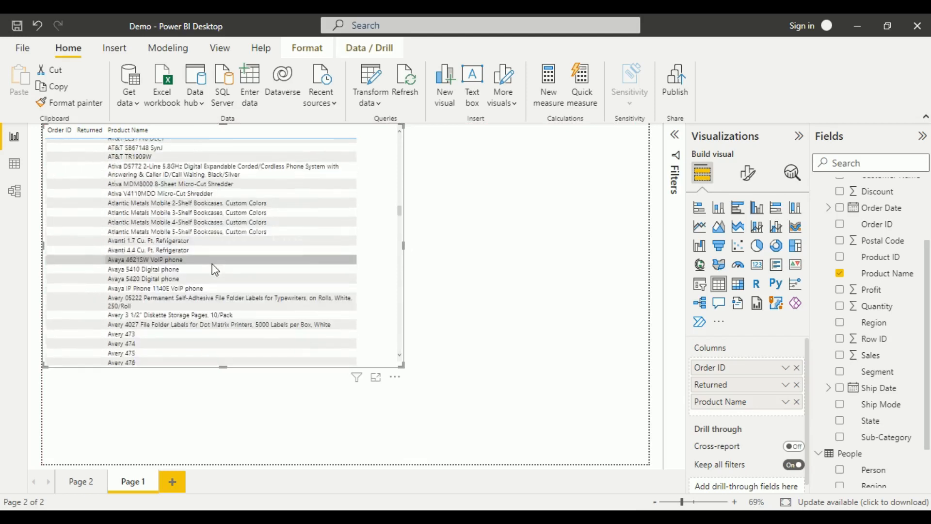
scroll(193, 208, down, 2)
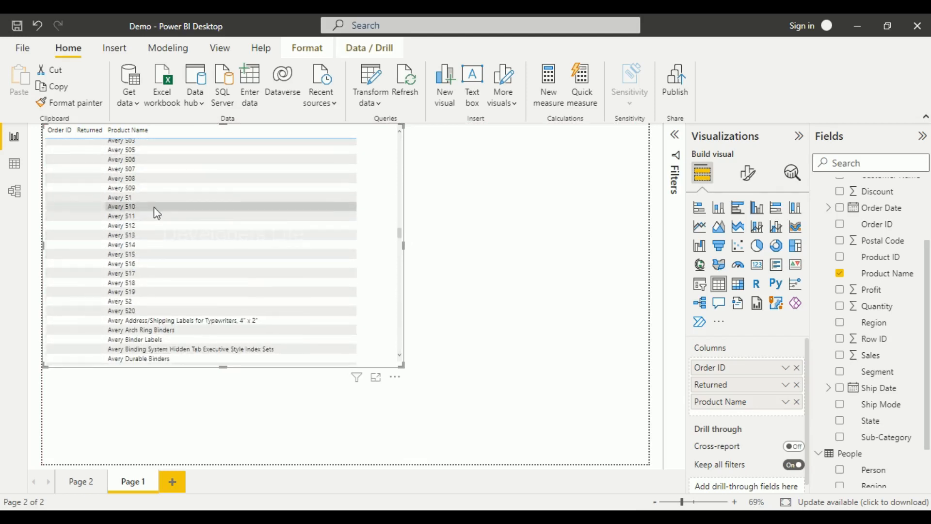
Step: Examine the Orders table's data rows and the model's relationships, and return to the report to look over the available fields
click(7, 172)
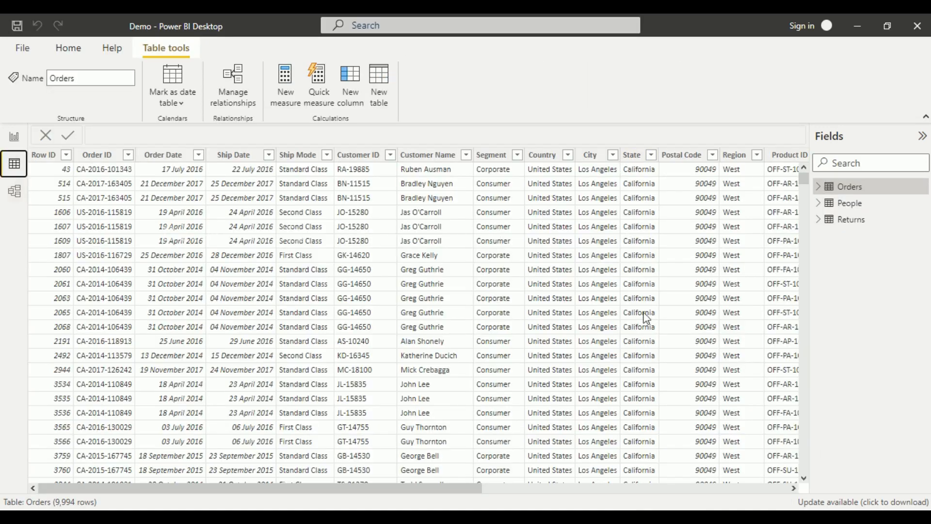
drag(385, 488, 494, 502)
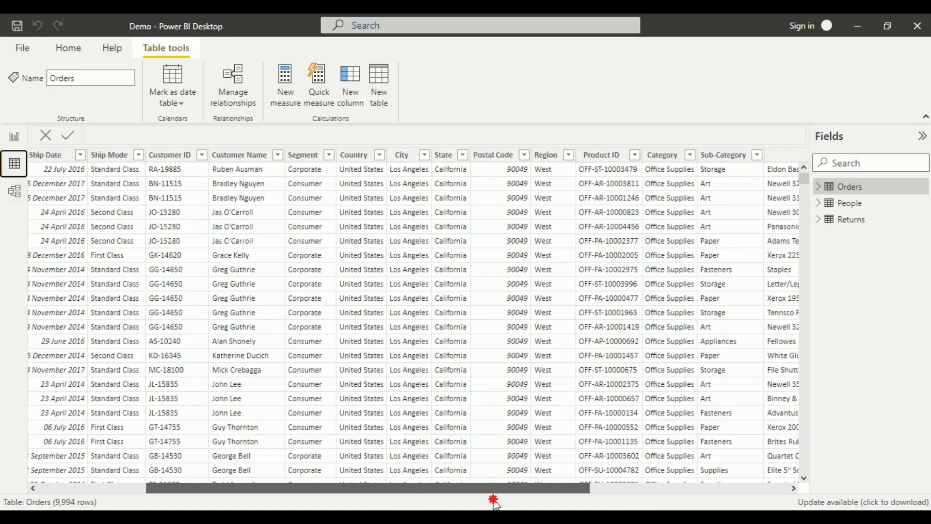
scroll(562, 374, down, 20)
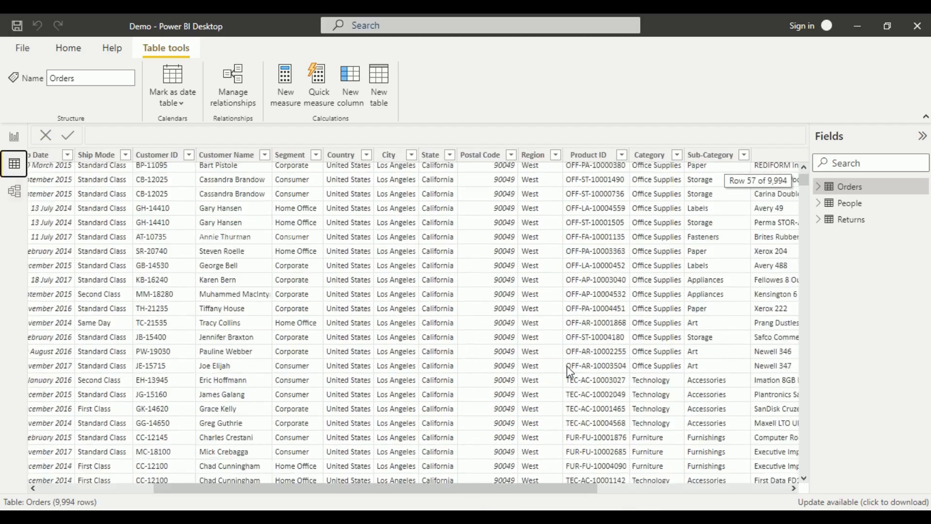
scroll(564, 378, down, 15)
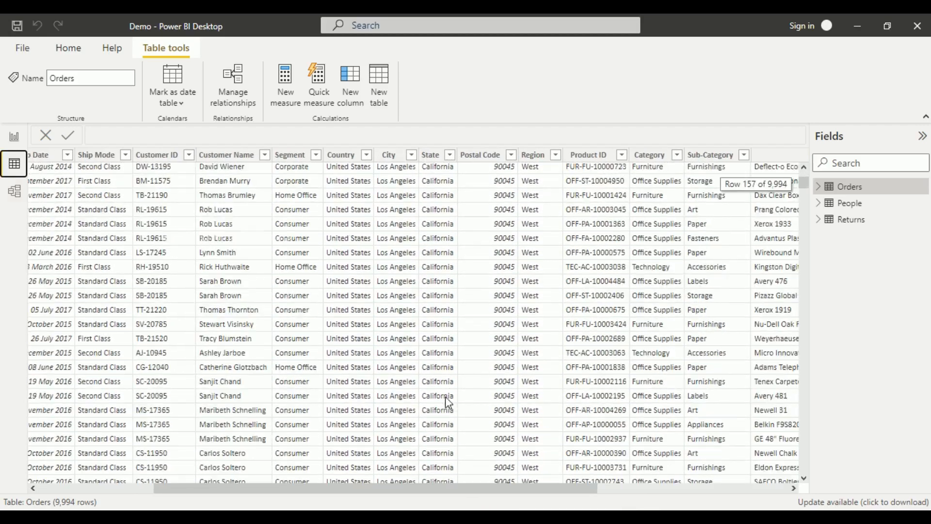
click(14, 191)
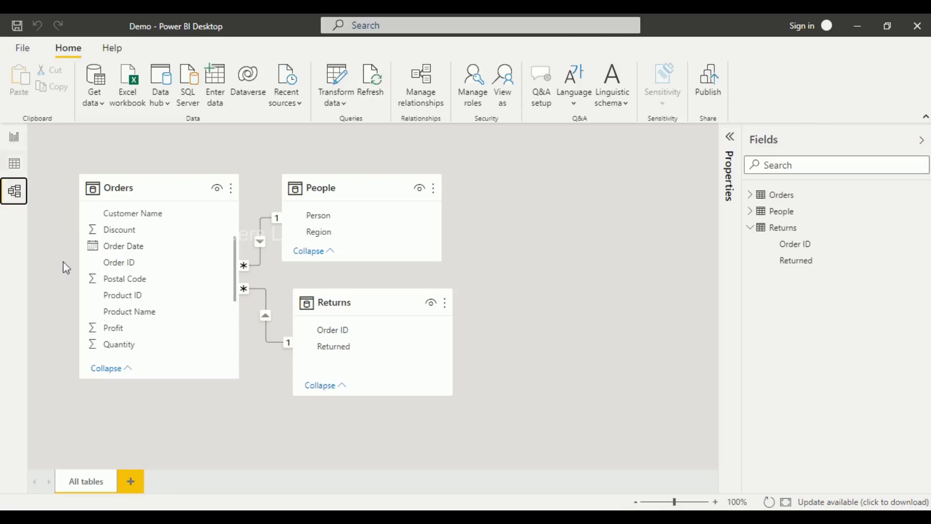
click(17, 145)
scroll(861, 310, down, 2)
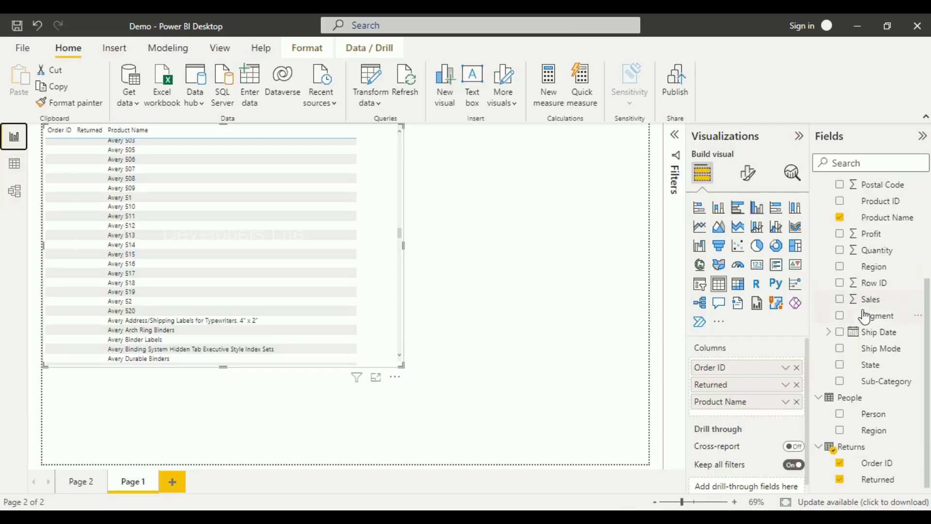
scroll(855, 292, up, 3)
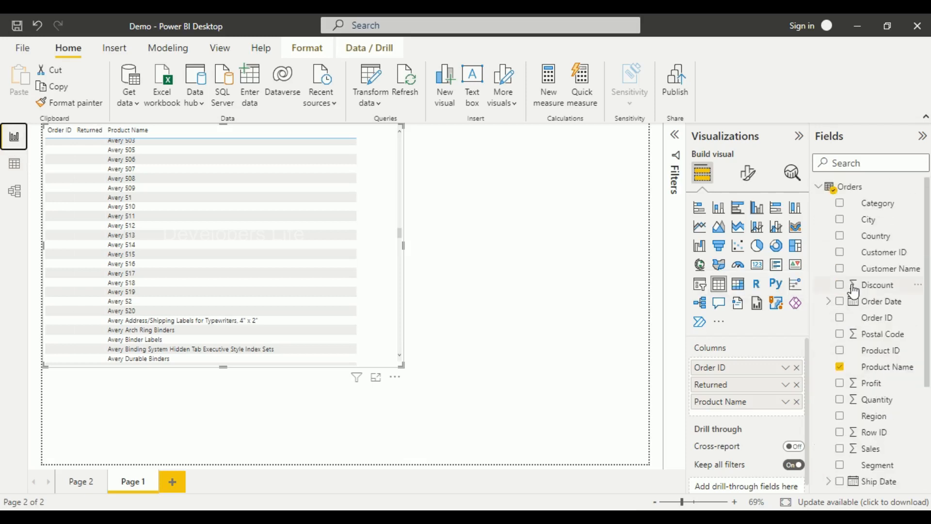
Step: Switch to the untitled Power BI file and examine CityTable, Sales_Table and Manager_Table in its model view
click(150, 517)
click(202, 489)
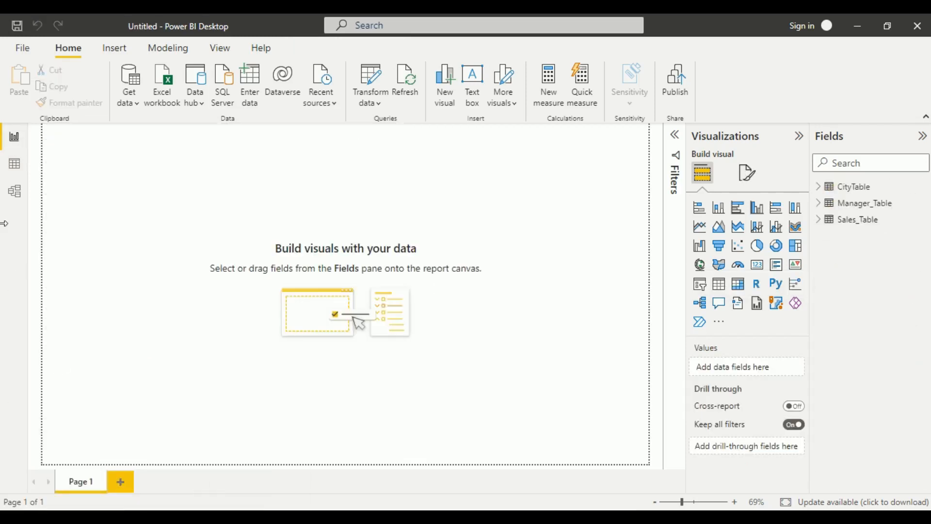
click(15, 192)
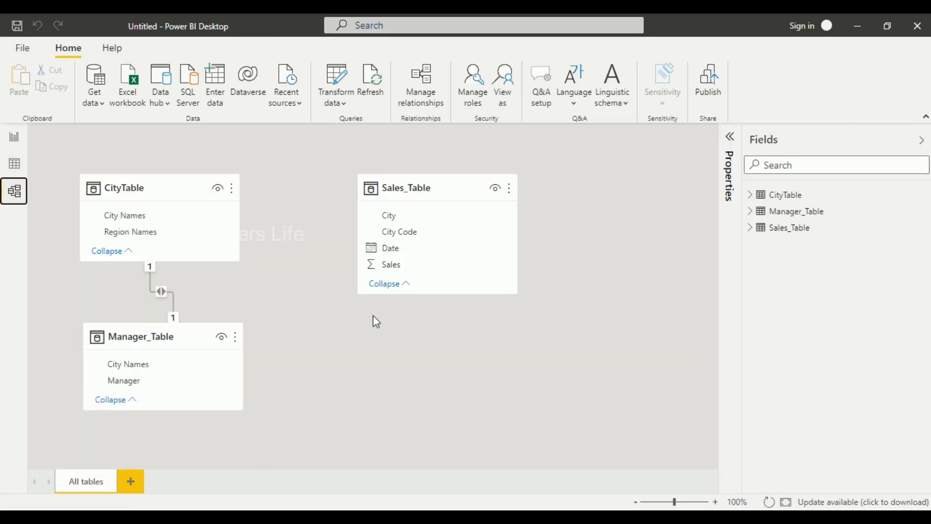
click(159, 190)
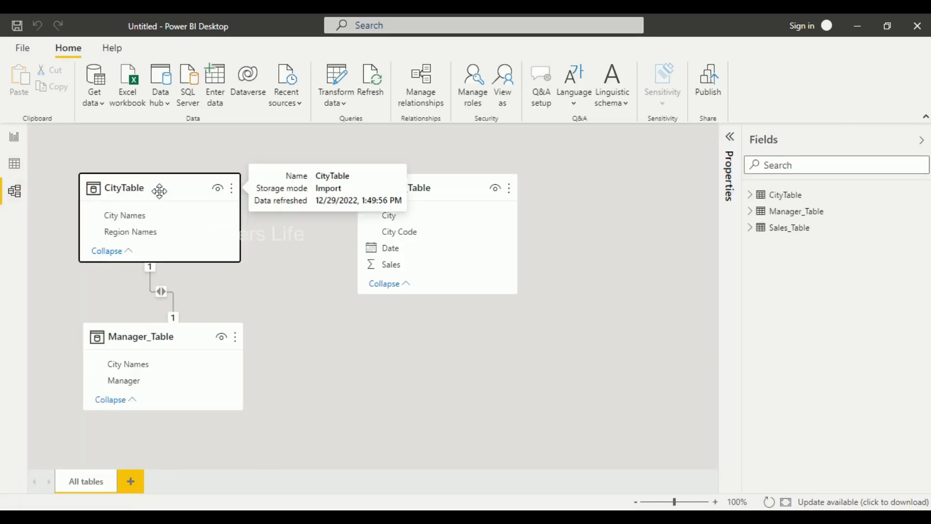
click(391, 194)
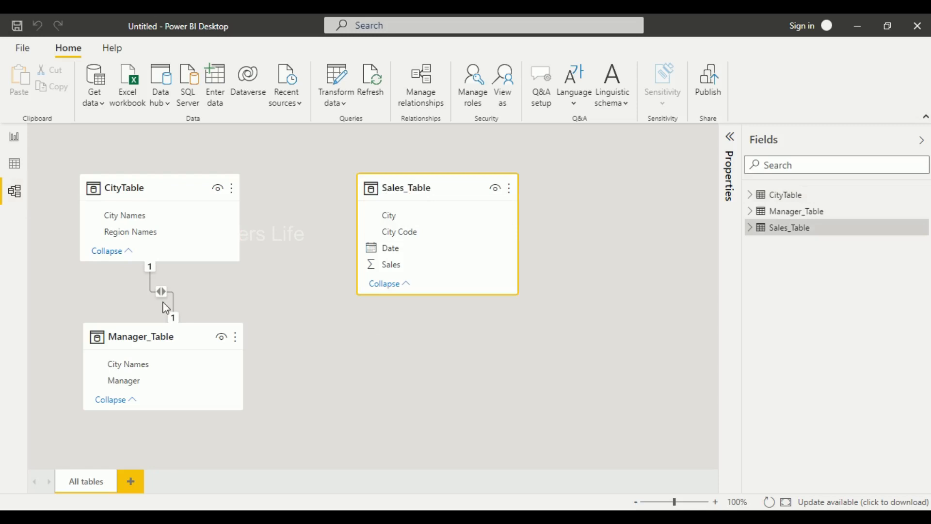
click(137, 332)
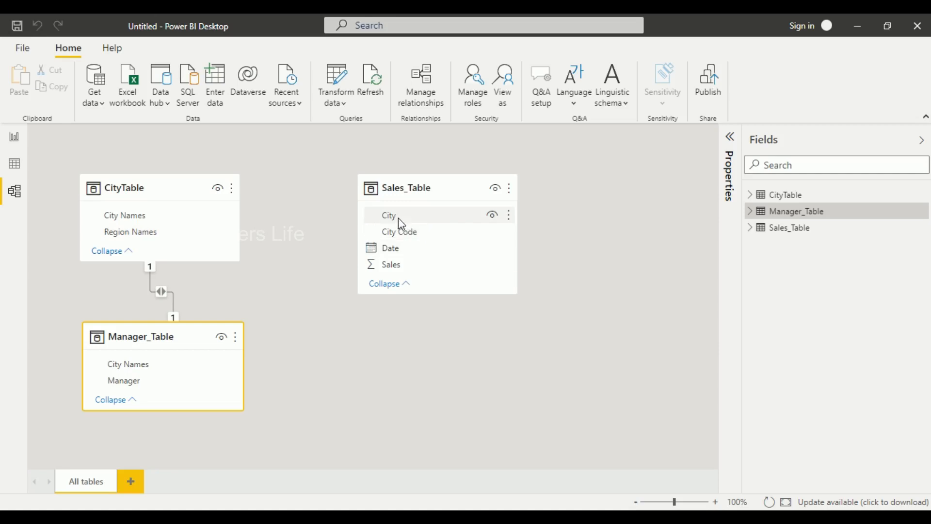
Step: Check the Sales_Table and CityTable rows, relate Sales_Table's City to CityTable's City Names in the model, and lengthen the Sales_Table card
click(14, 163)
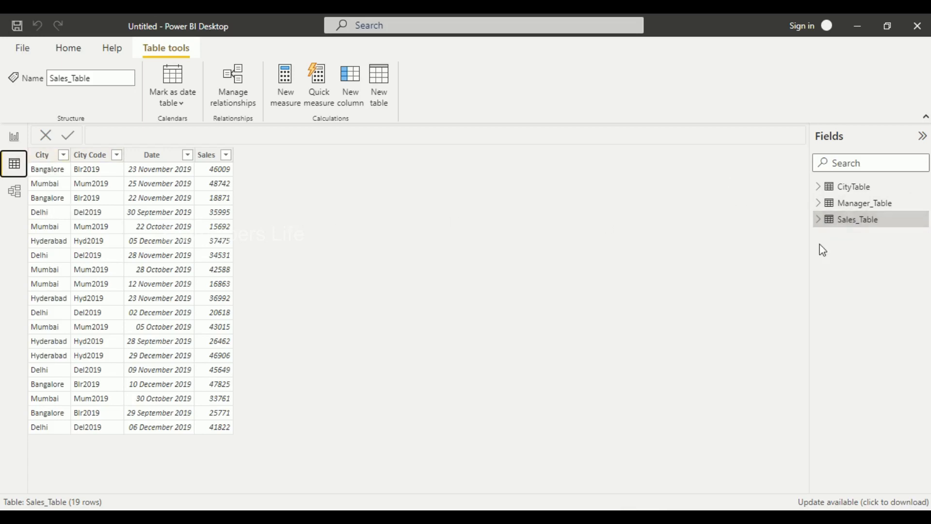
click(858, 186)
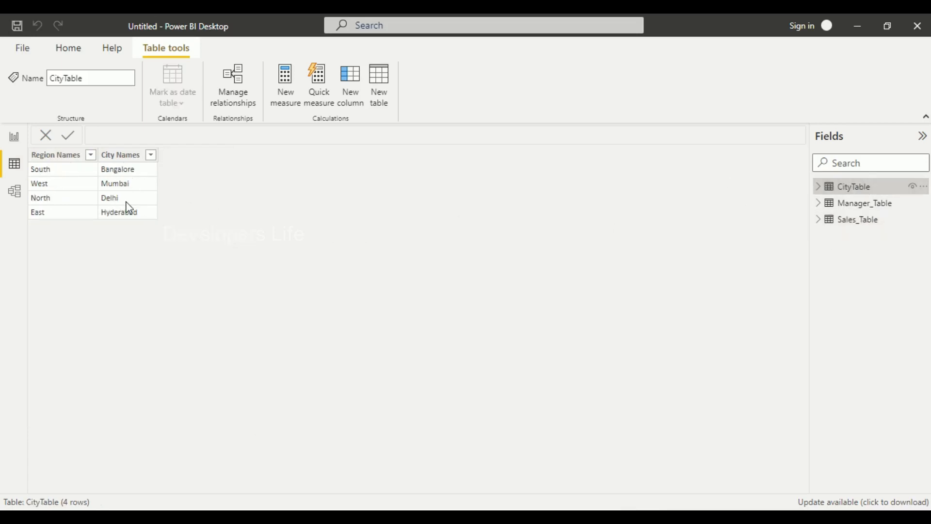
click(15, 193)
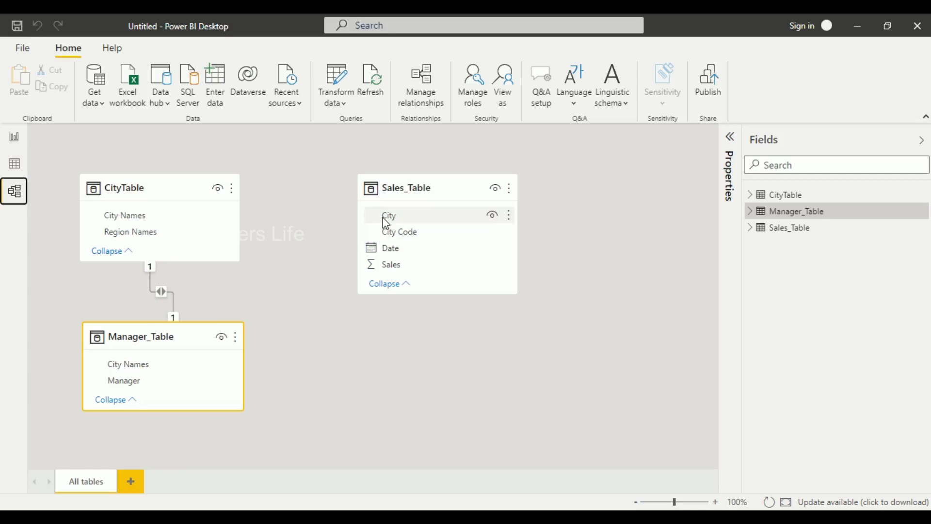
drag(388, 219, 146, 231)
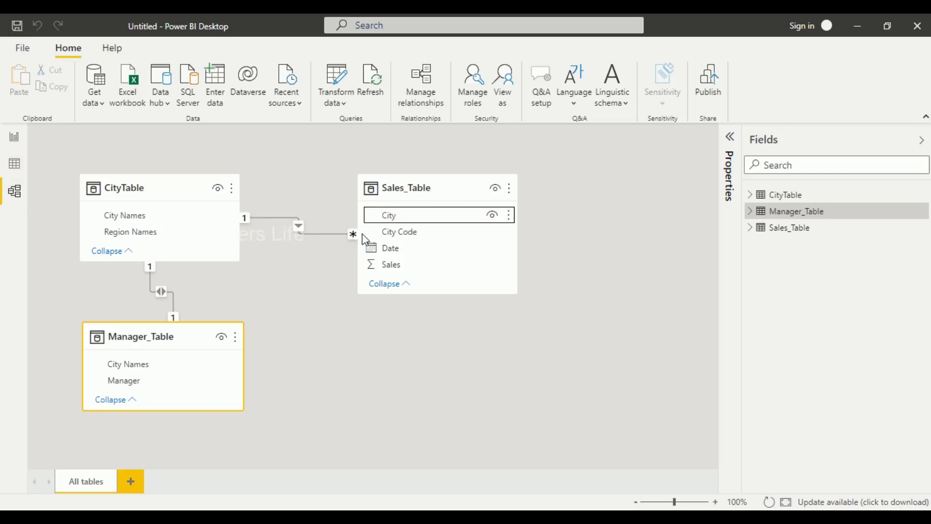
drag(449, 187, 481, 233)
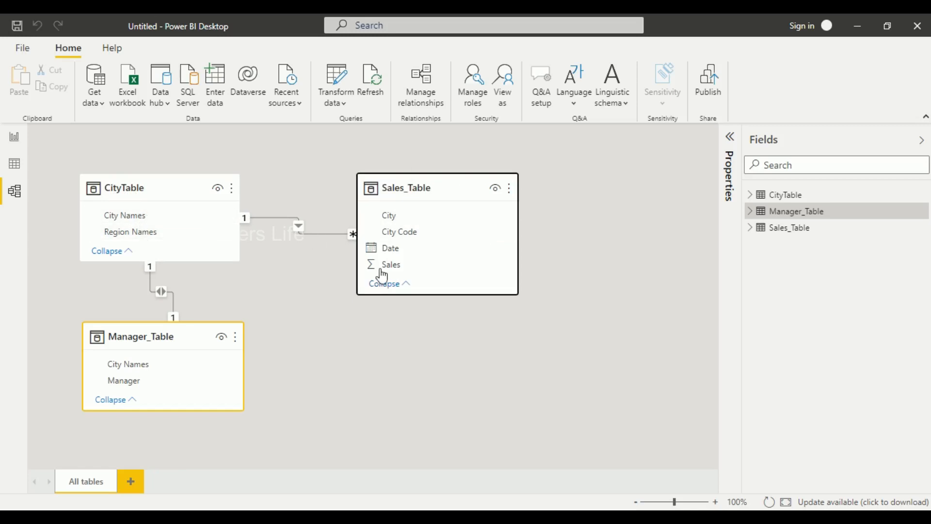
drag(438, 296, 428, 399)
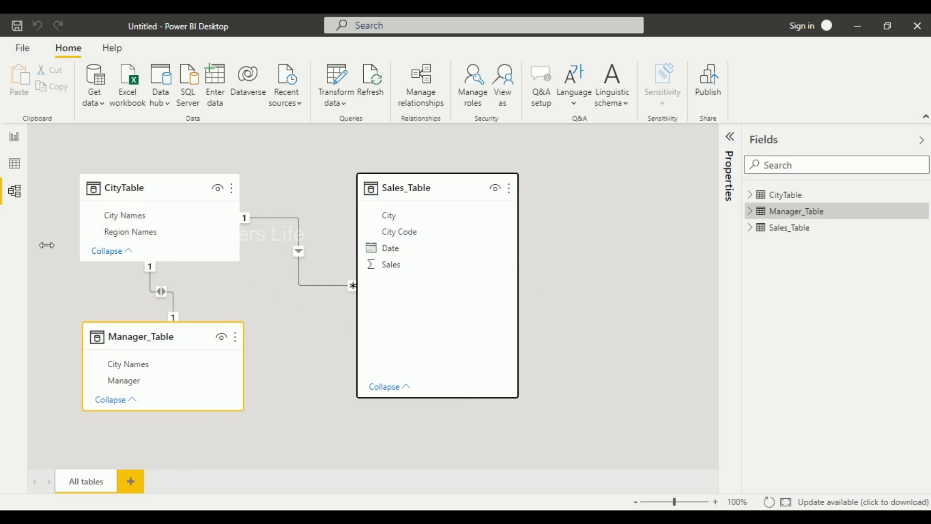
Step: Fill the report's empty table visual with City Names from CityTable and Sales from Sales_Table
click(15, 138)
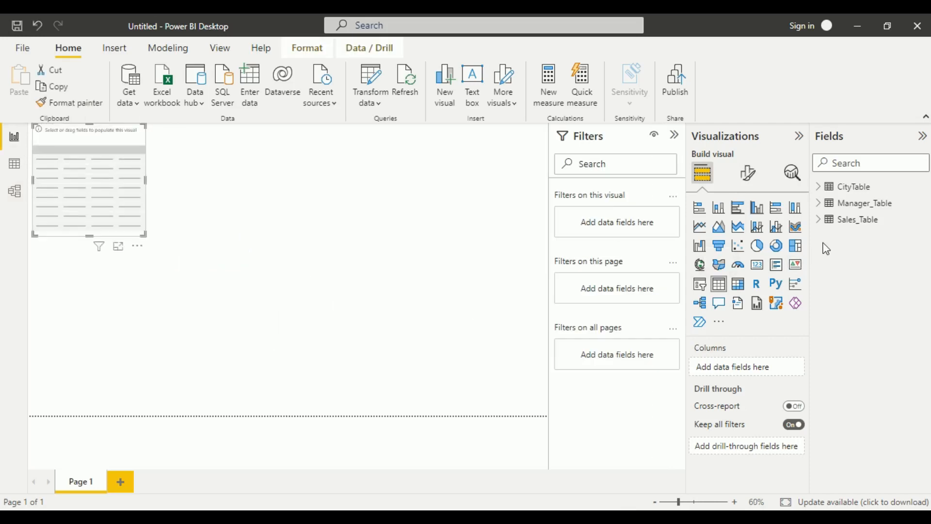
click(820, 188)
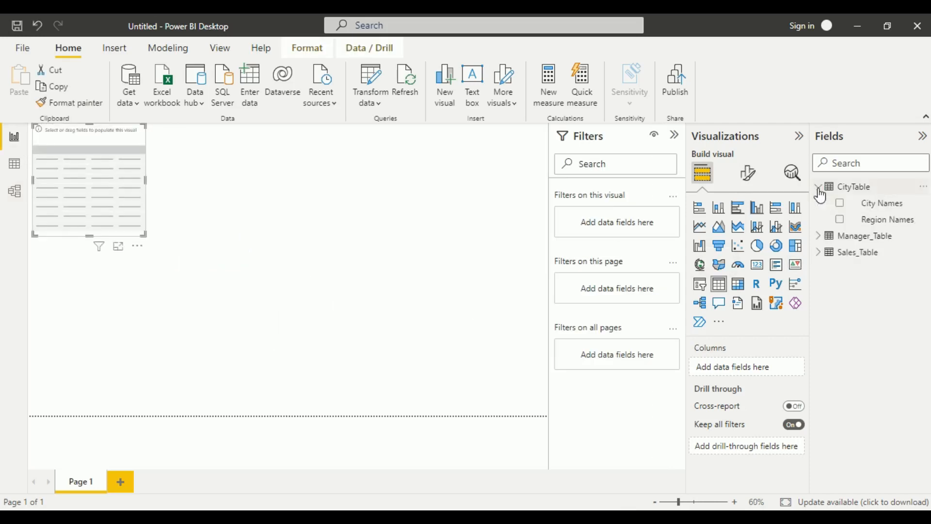
click(841, 204)
click(818, 254)
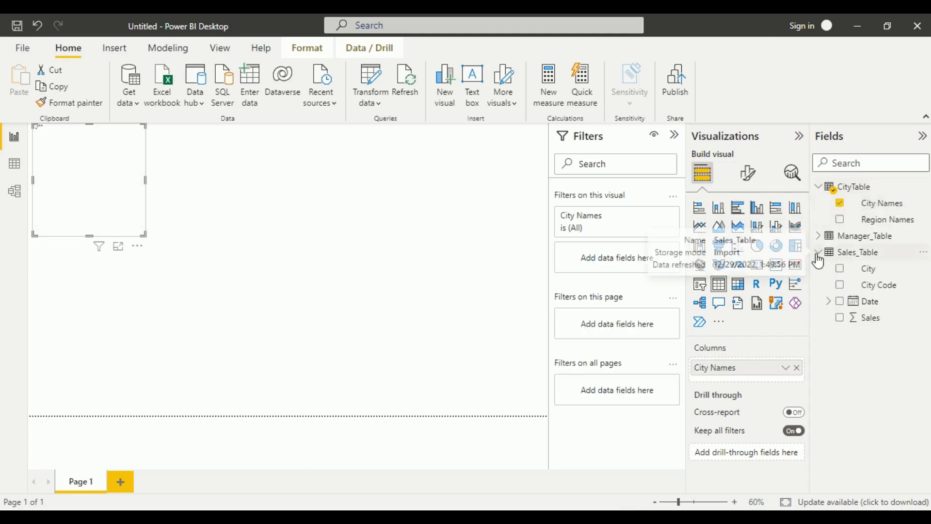
click(840, 318)
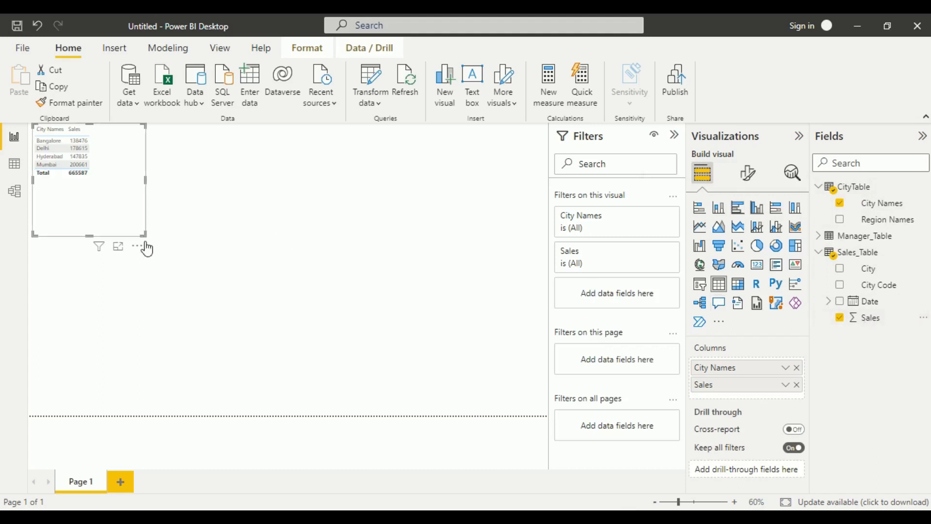
Step: Enlarge the table visual in both directions and set the font size of its values to 20
drag(142, 231, 265, 295)
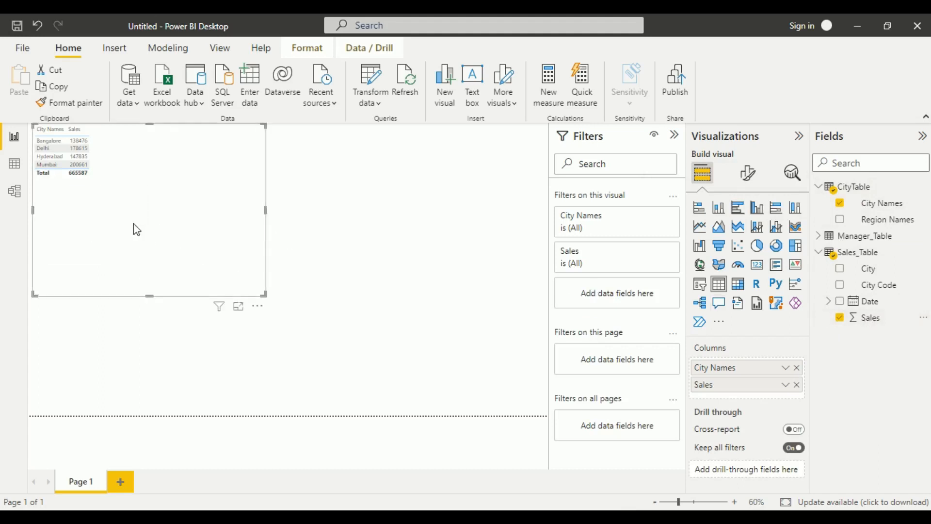
click(748, 173)
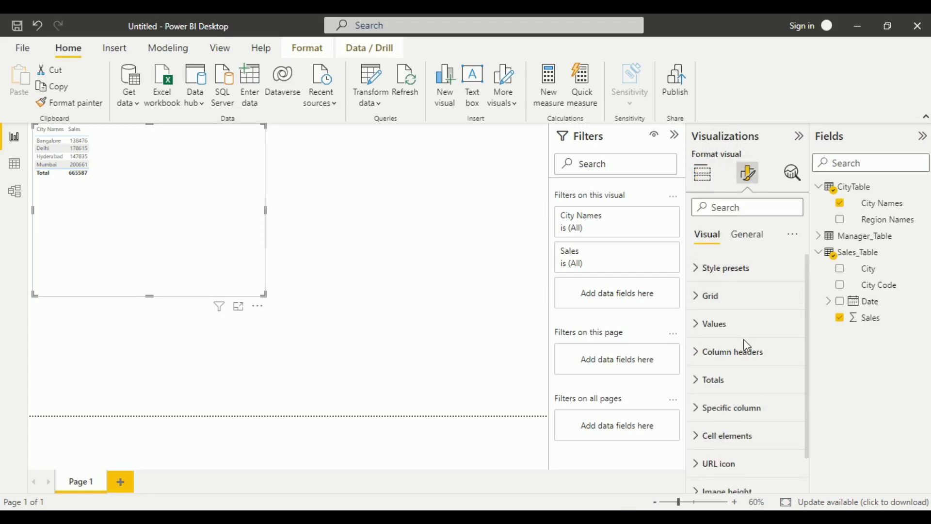
click(734, 324)
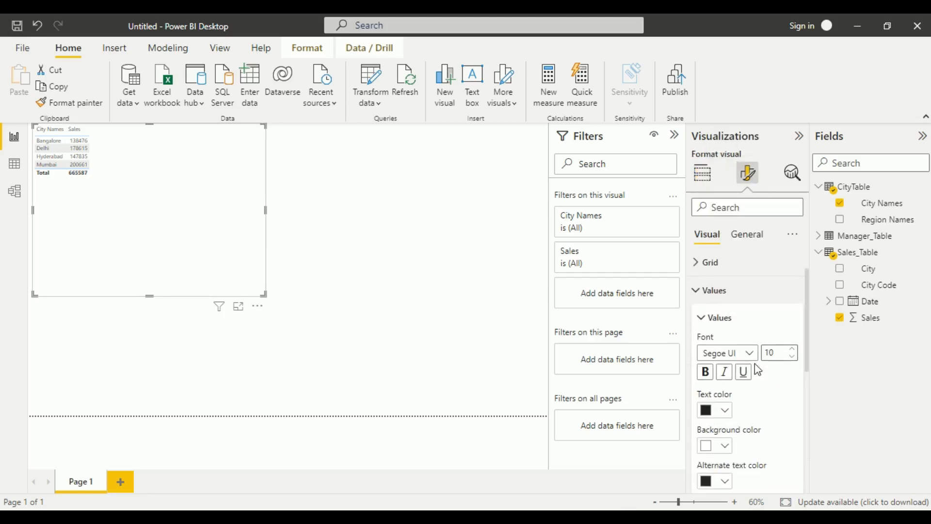
scroll(754, 364, down, 1)
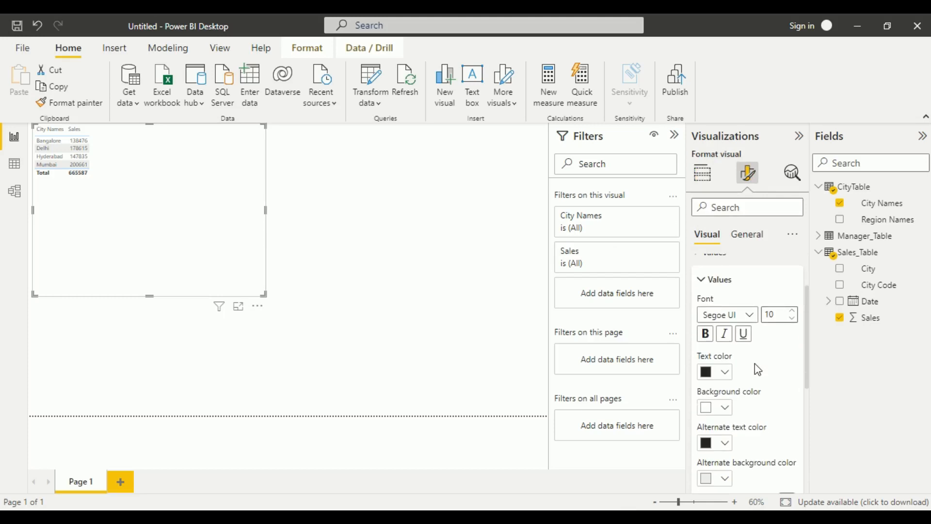
click(780, 313)
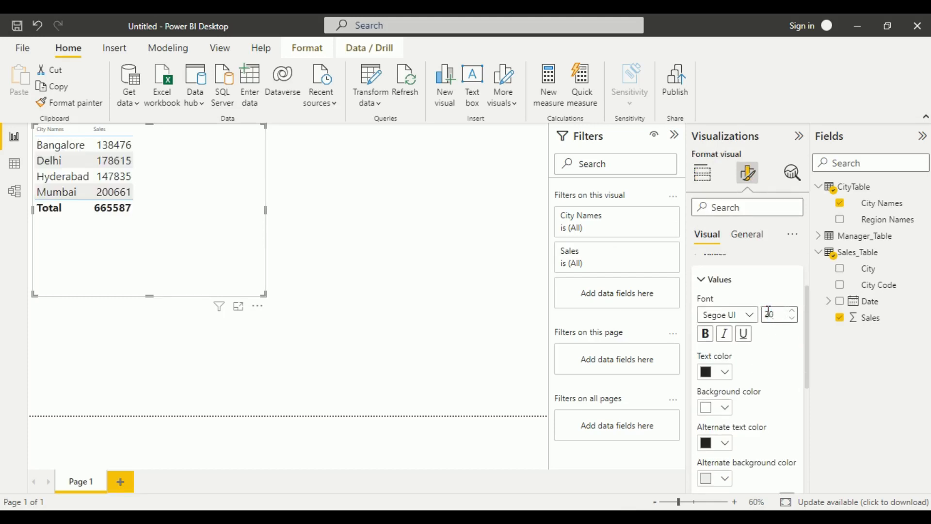
click(296, 308)
click(182, 193)
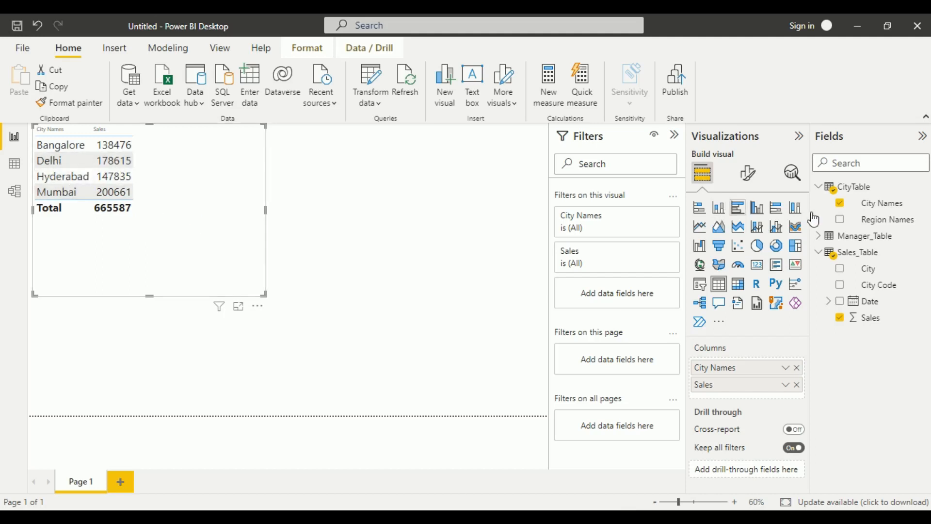
Step: Add the Manager field from Manager_Table to the City Names and Sales table visual
click(818, 186)
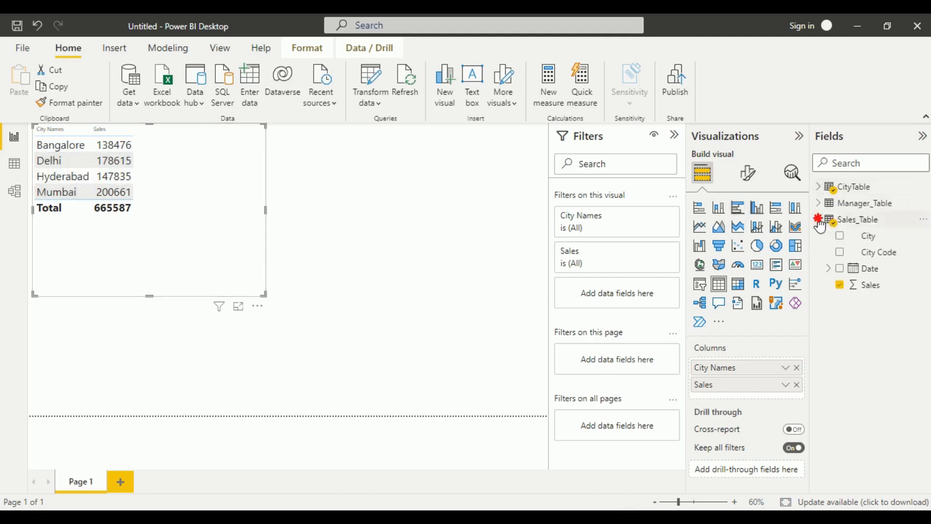
click(819, 219)
click(820, 206)
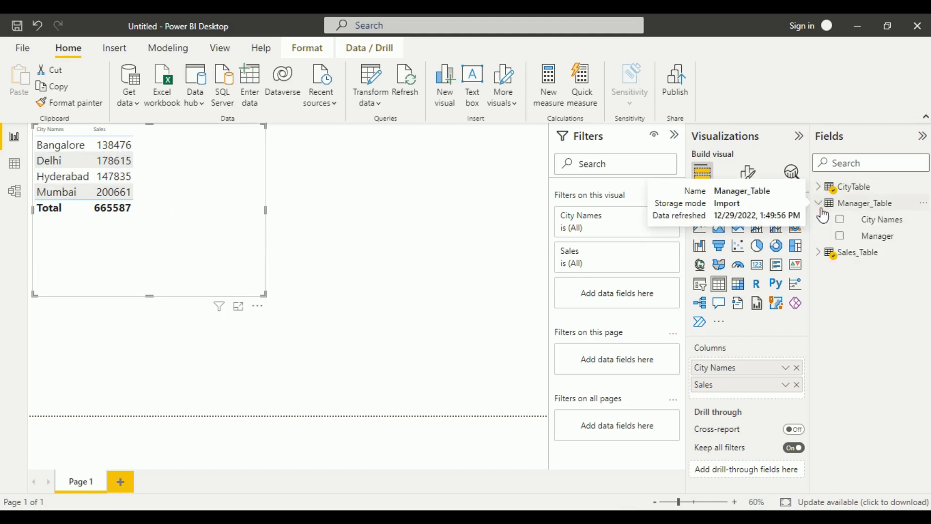
click(845, 236)
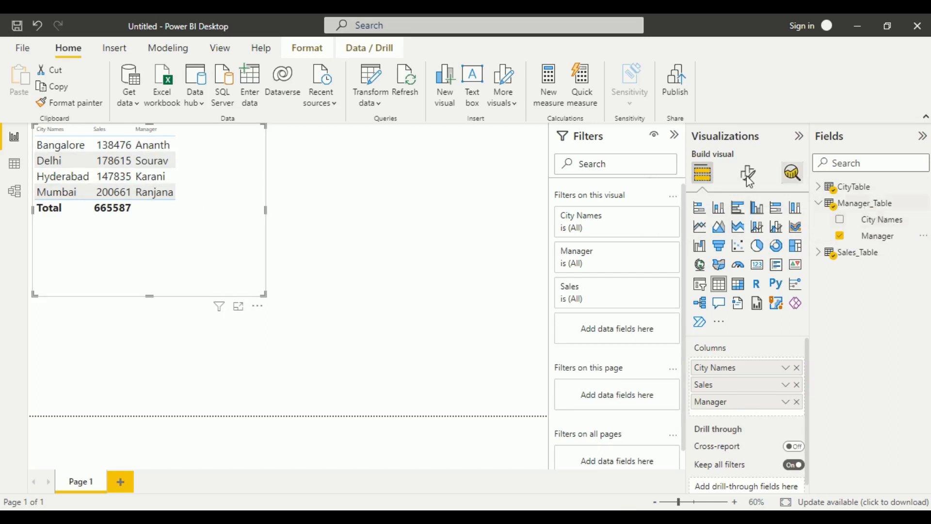
Step: Insert an empty slicer on the report page and place it to the right of the table visual
click(382, 217)
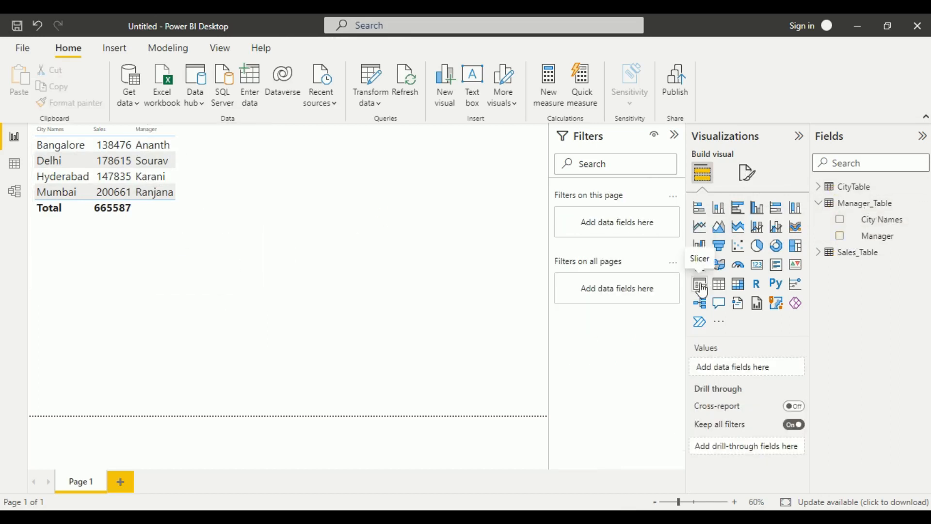
click(699, 284)
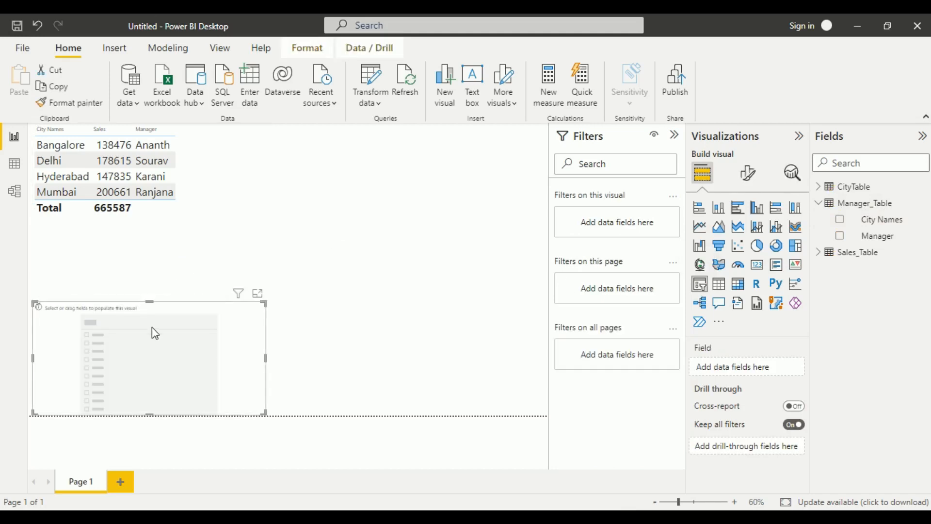
drag(362, 209, 422, 165)
click(432, 281)
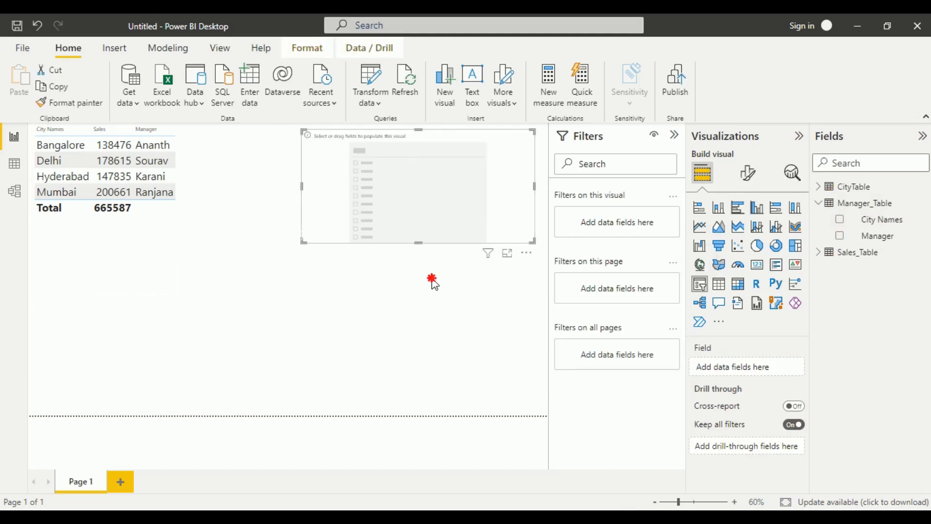
Step: Delete the stray map made from City Names, and assign CityTable's City Names field to the slicer instead
click(825, 203)
click(817, 187)
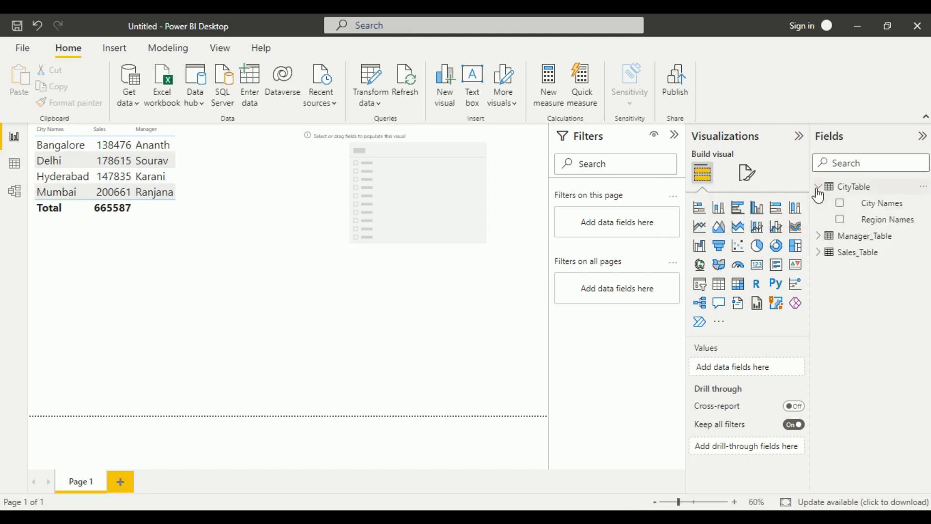
click(840, 204)
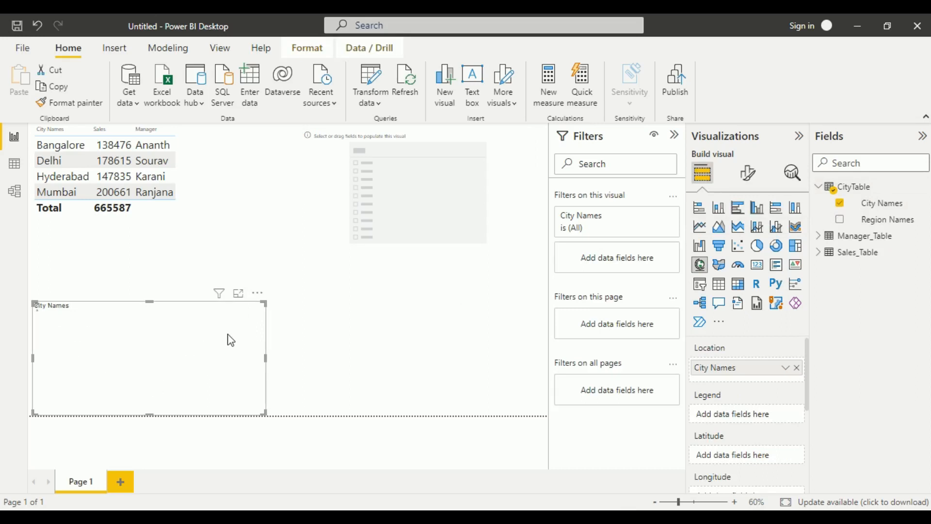
key(Delete)
click(410, 228)
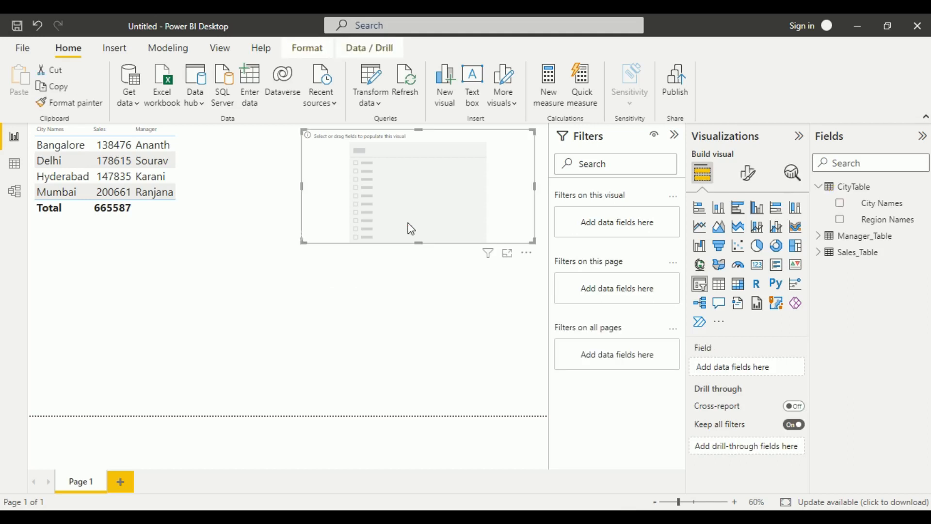
click(840, 204)
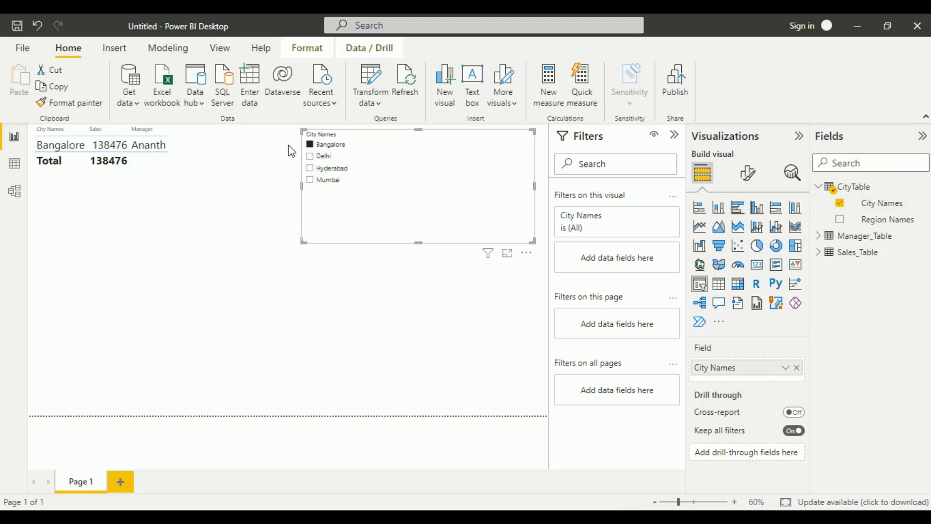
Step: Filter the table visual to Delhi with the City Names slicer, and change the slicer to a dropdown
click(310, 157)
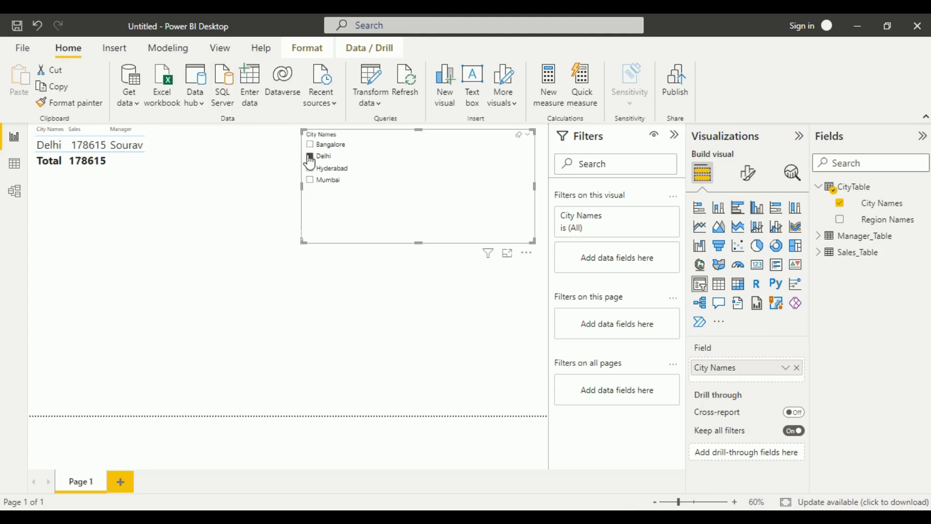
click(528, 135)
click(505, 159)
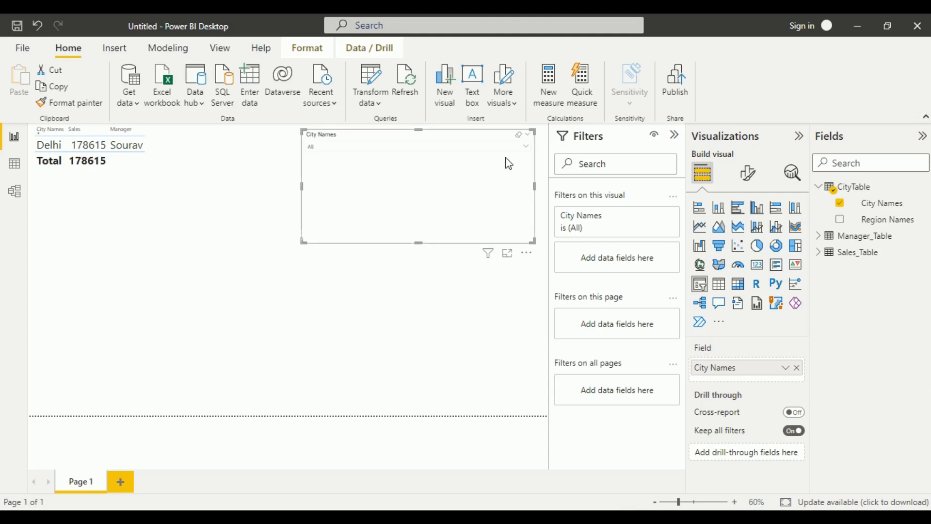
Step: Test the dropdown slicer by filtering the table visual to Hyderabad and clearing that selection
click(385, 148)
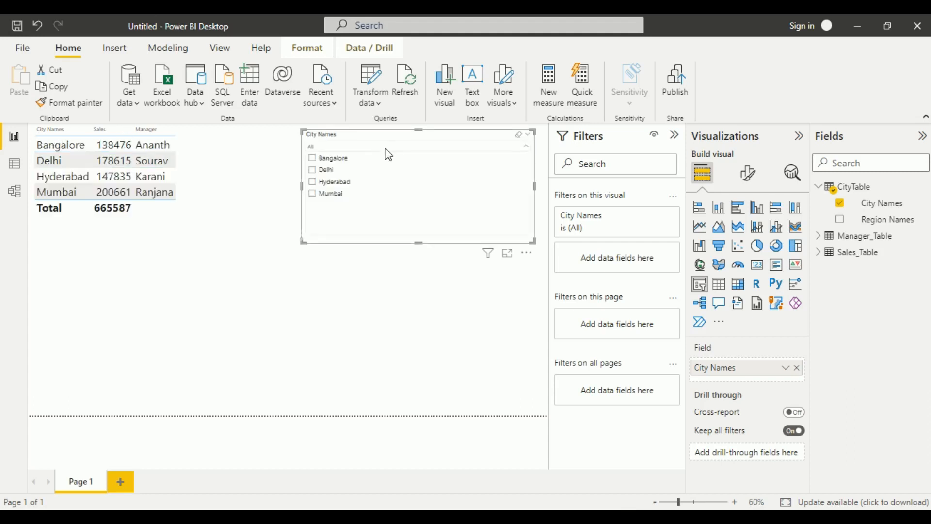
click(330, 182)
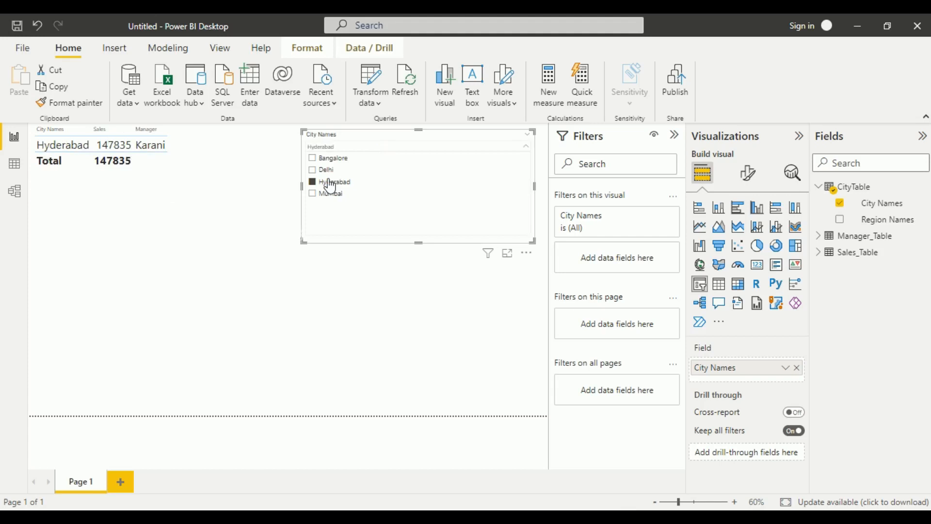
click(330, 182)
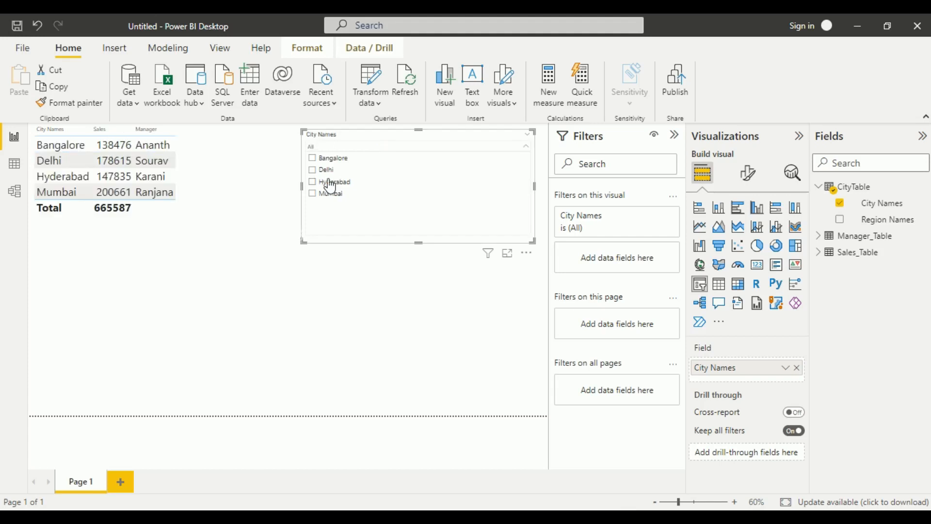
Step: Replace the slicer's City Names field with Manager from Manager_Table, and filter the table visual to the first manager listed
click(820, 189)
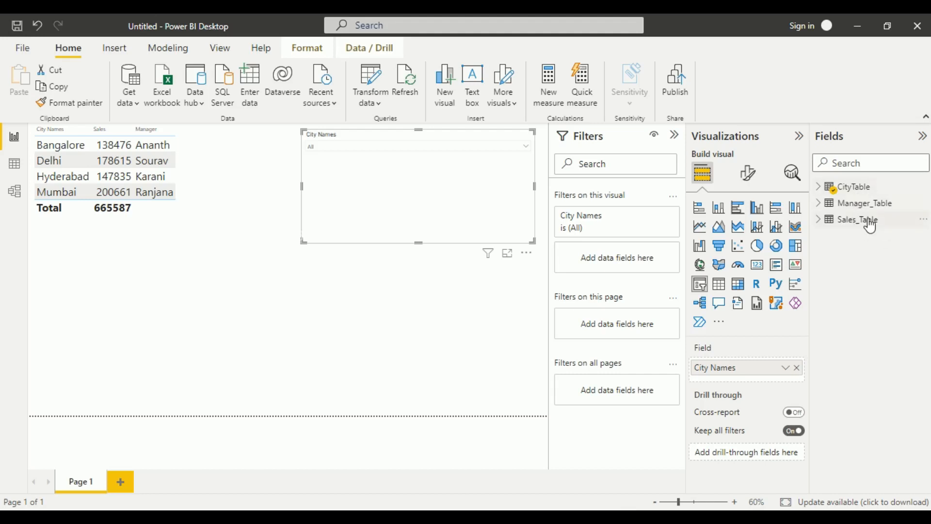
click(822, 207)
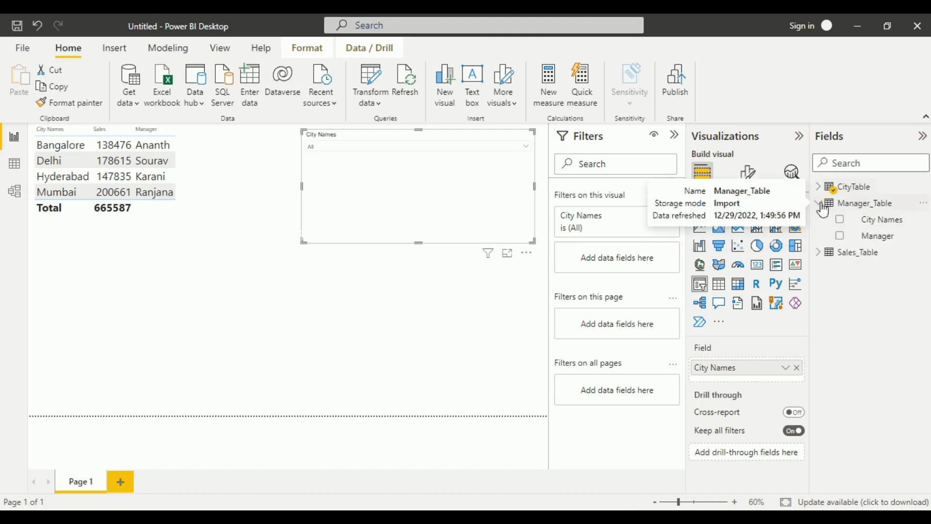
click(417, 294)
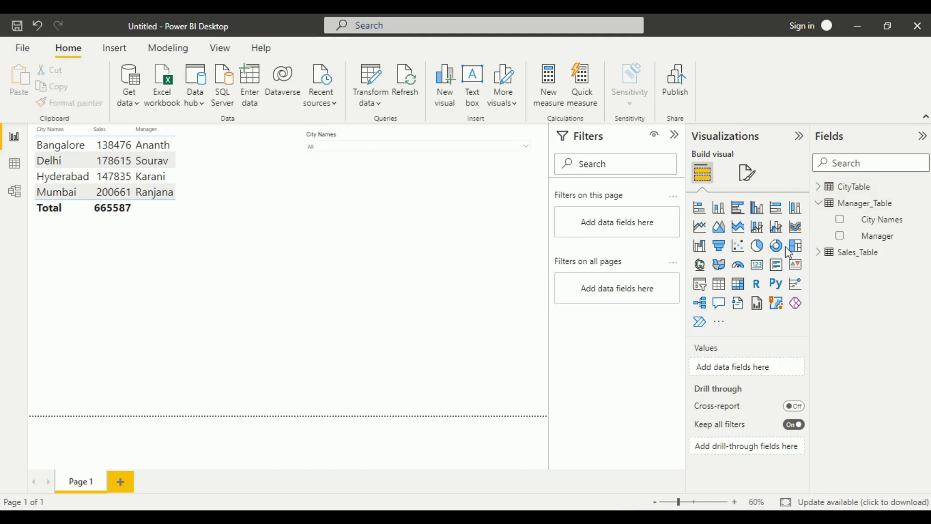
click(444, 173)
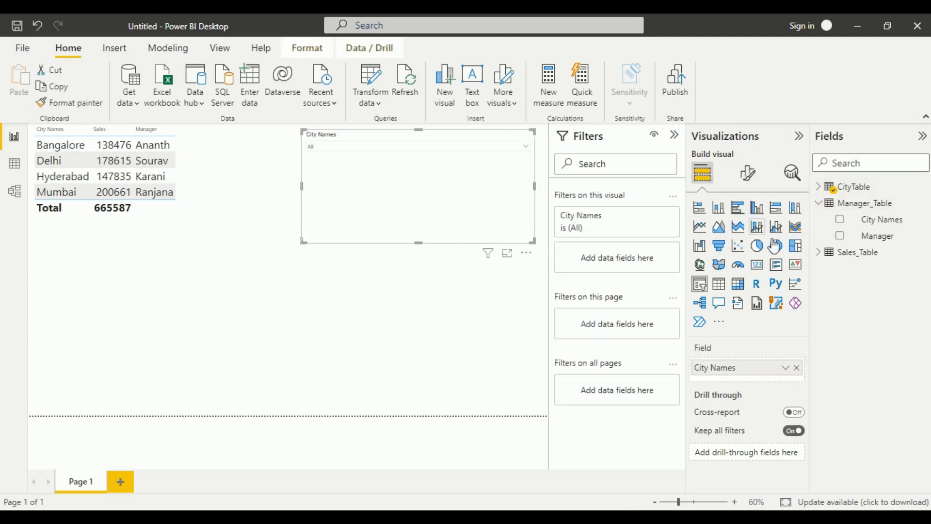
click(796, 368)
click(842, 238)
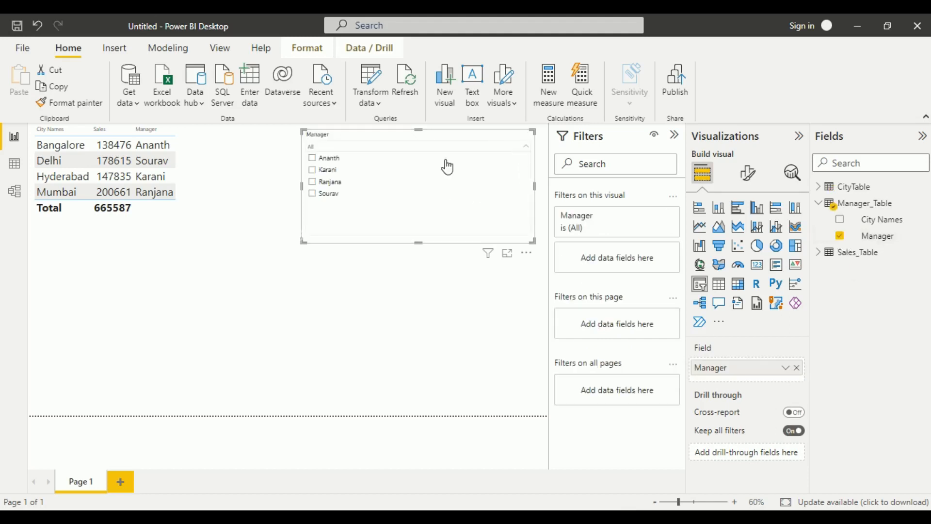
click(326, 159)
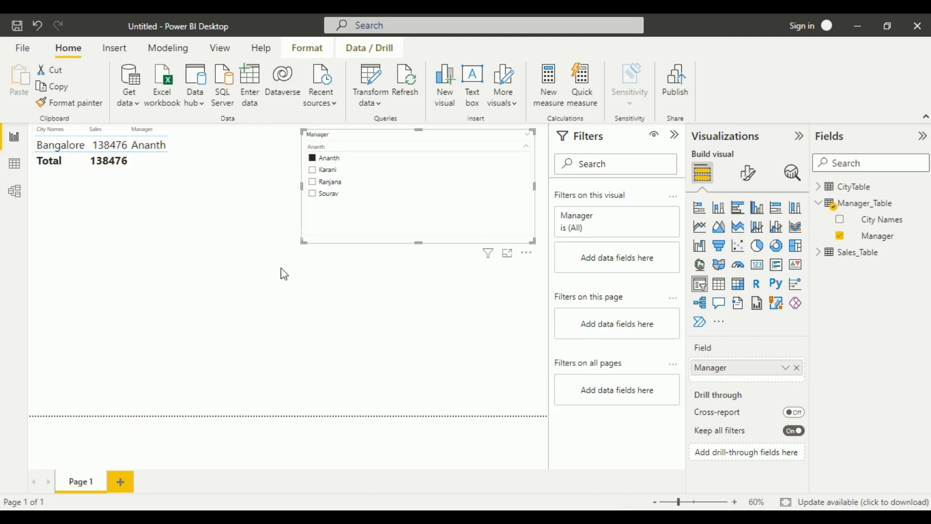
Step: Examine the relationships linking CityTable, Manager_Table and Sales_Table in the model diagram
click(14, 191)
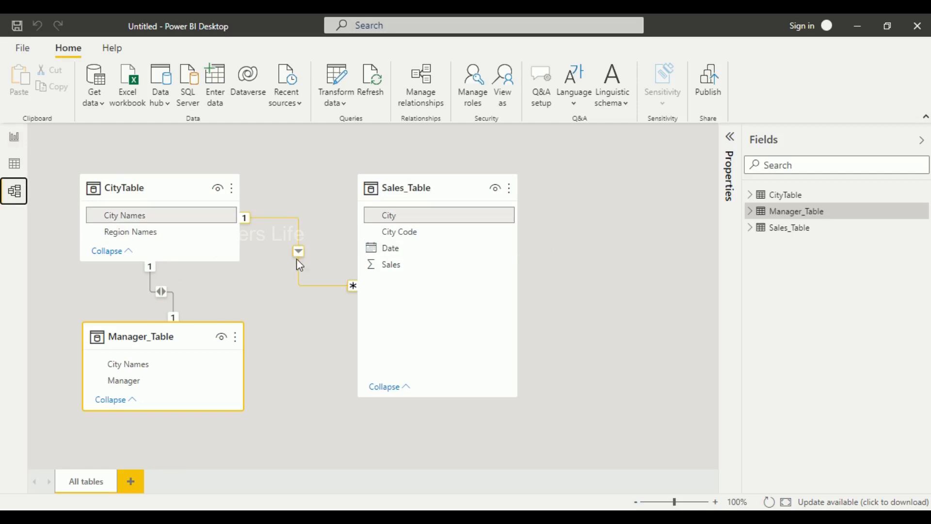
right_click(299, 252)
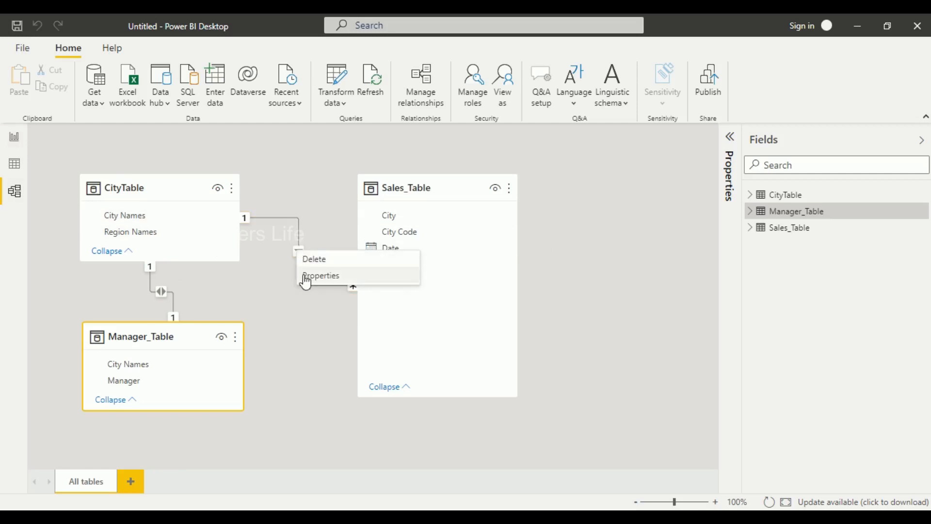
click(252, 247)
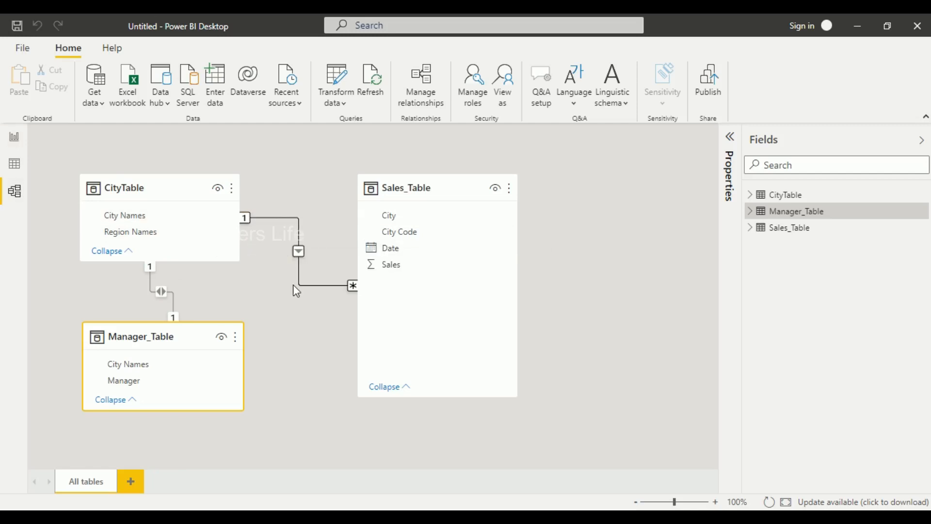
click(149, 328)
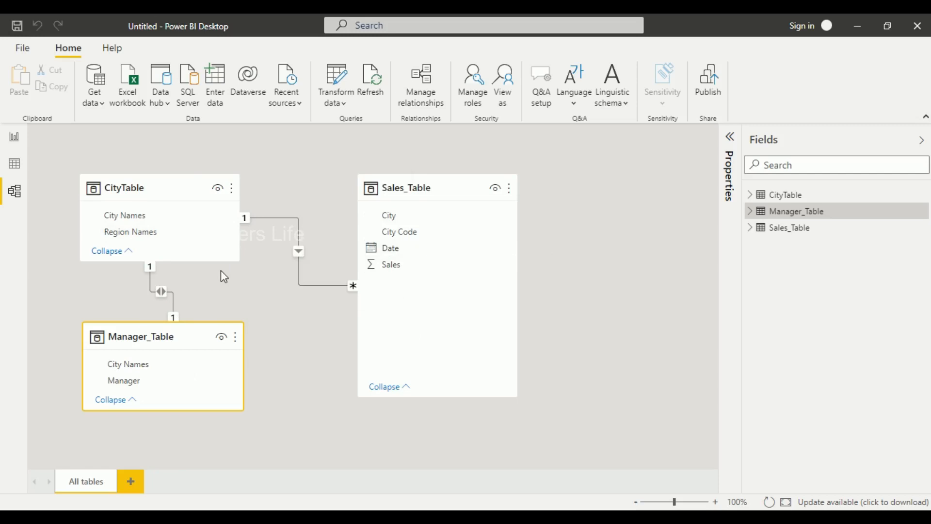
click(176, 187)
click(590, 272)
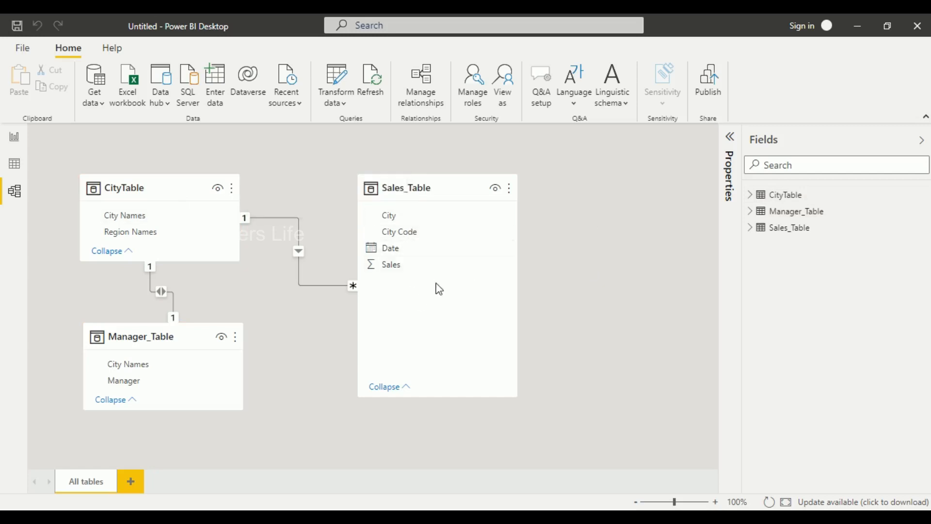
Step: Review the cardinality and cross filter direction options of the CityTable to Sales_Table relationship, and leave them without saving
double_click(301, 252)
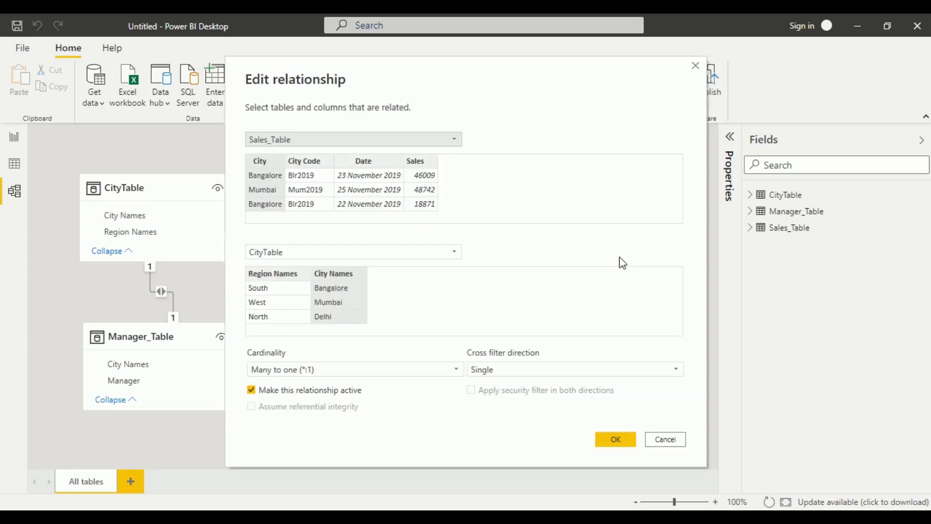
click(360, 372)
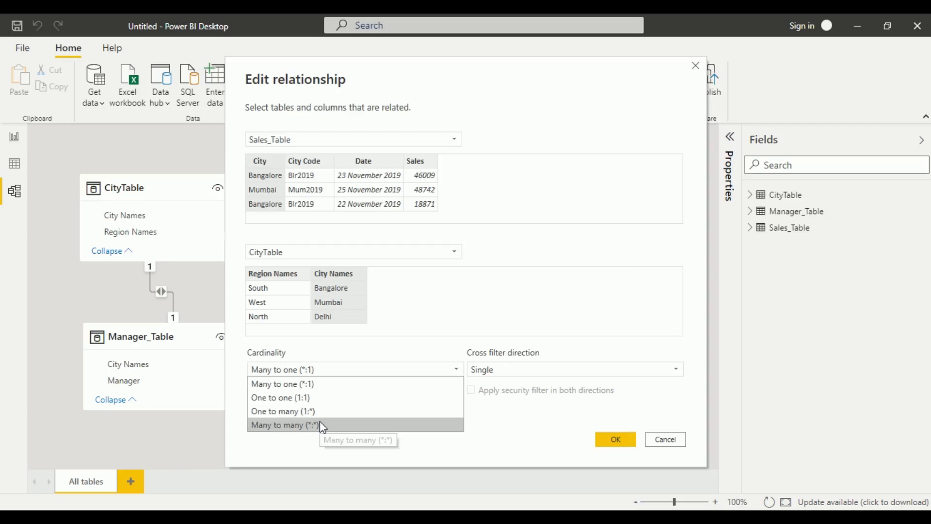
click(510, 372)
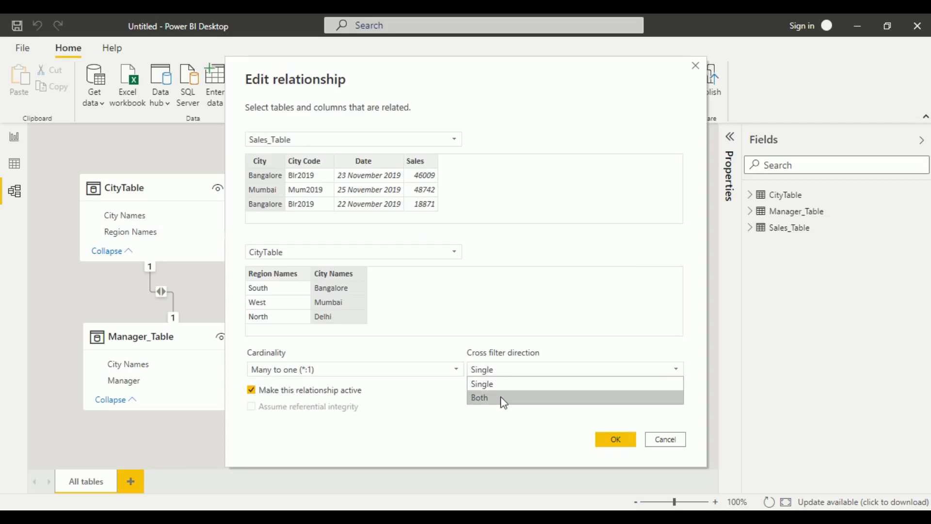
click(367, 425)
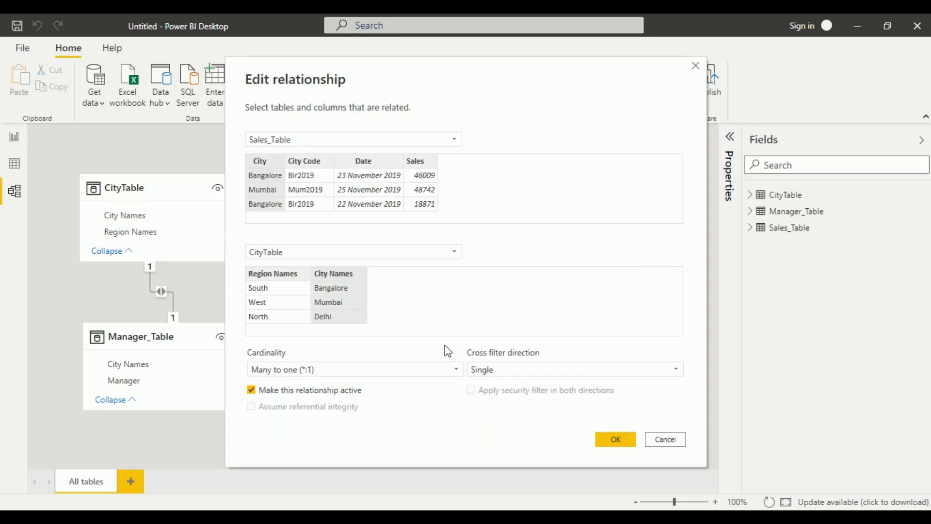
click(656, 440)
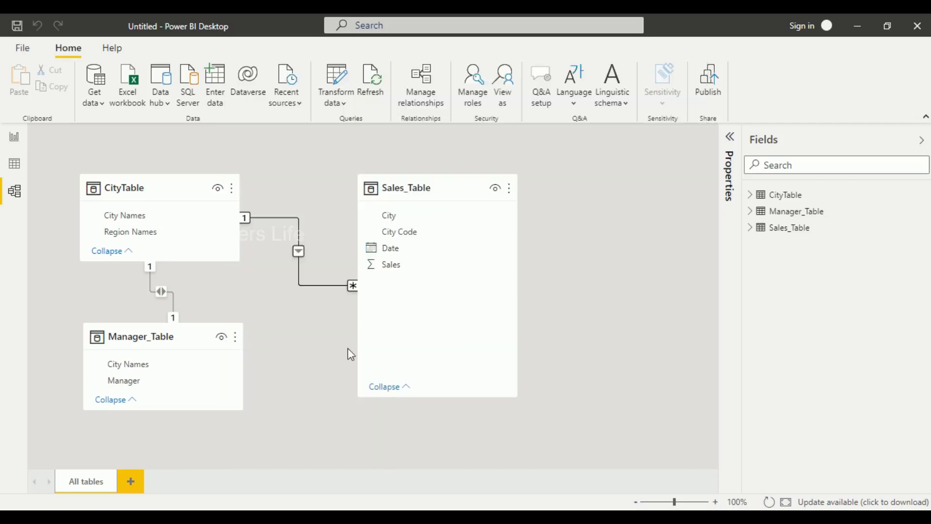
Step: Look at the CityTable rows in the data view and return to the model diagram
click(583, 324)
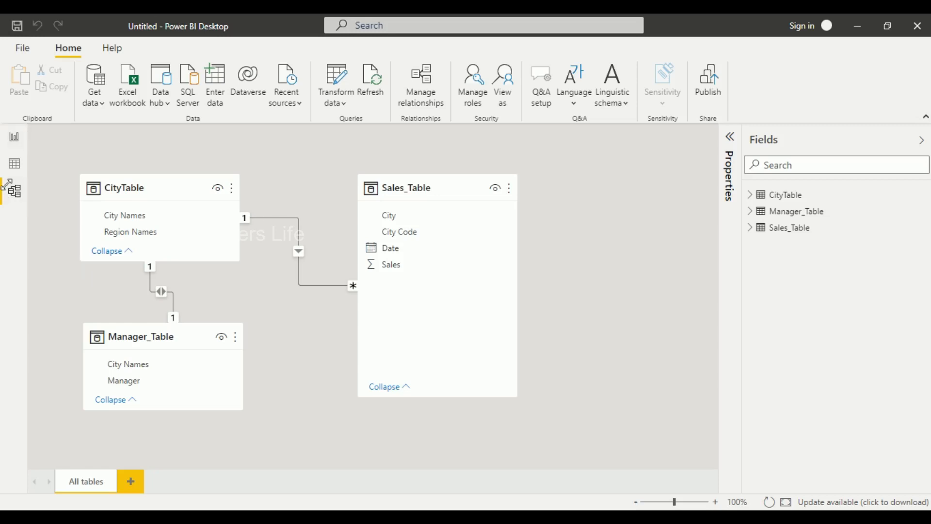
click(15, 165)
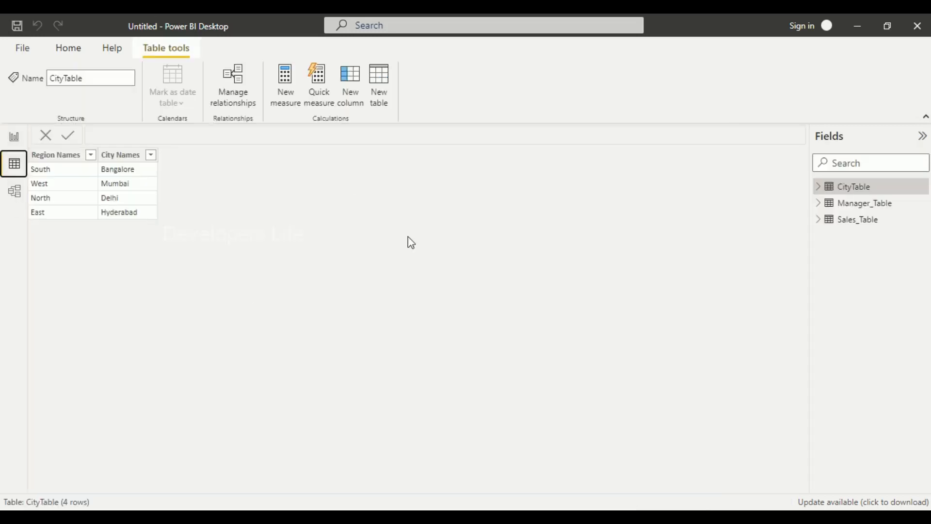
click(15, 193)
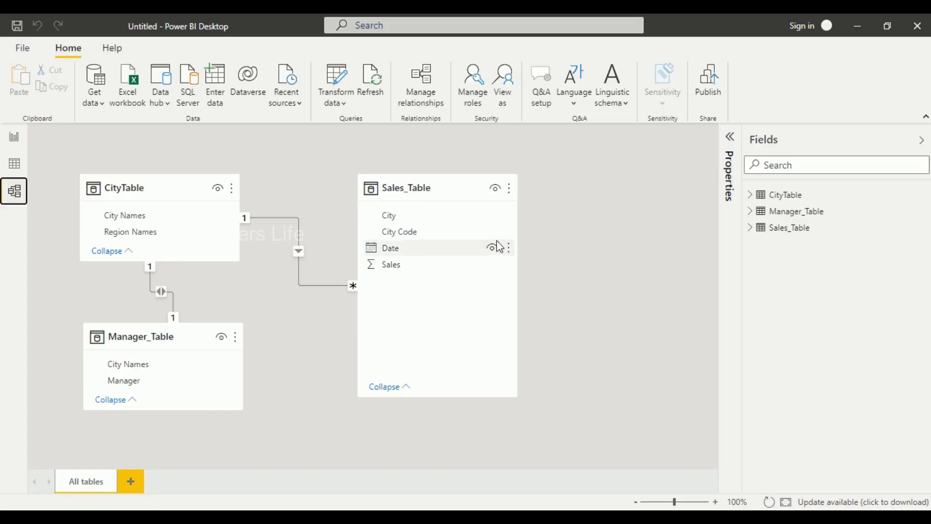